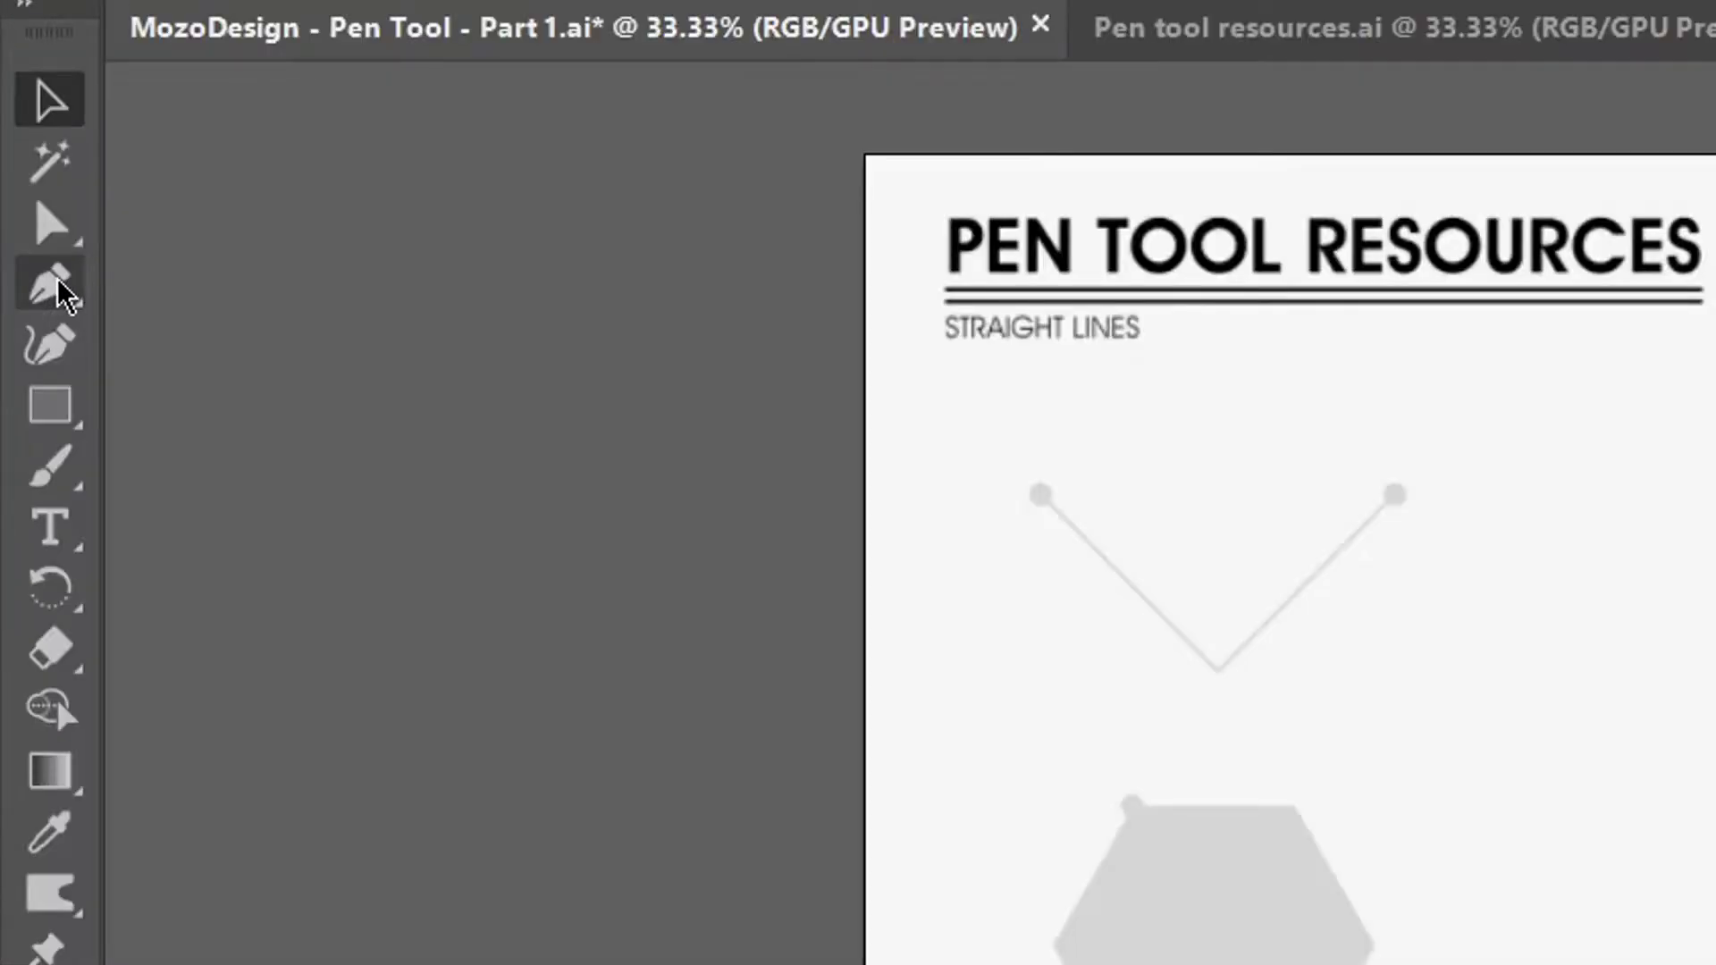
# - Switch to the Pen tool to start tracing the straight-line guides
pyautogui.click(56, 284)
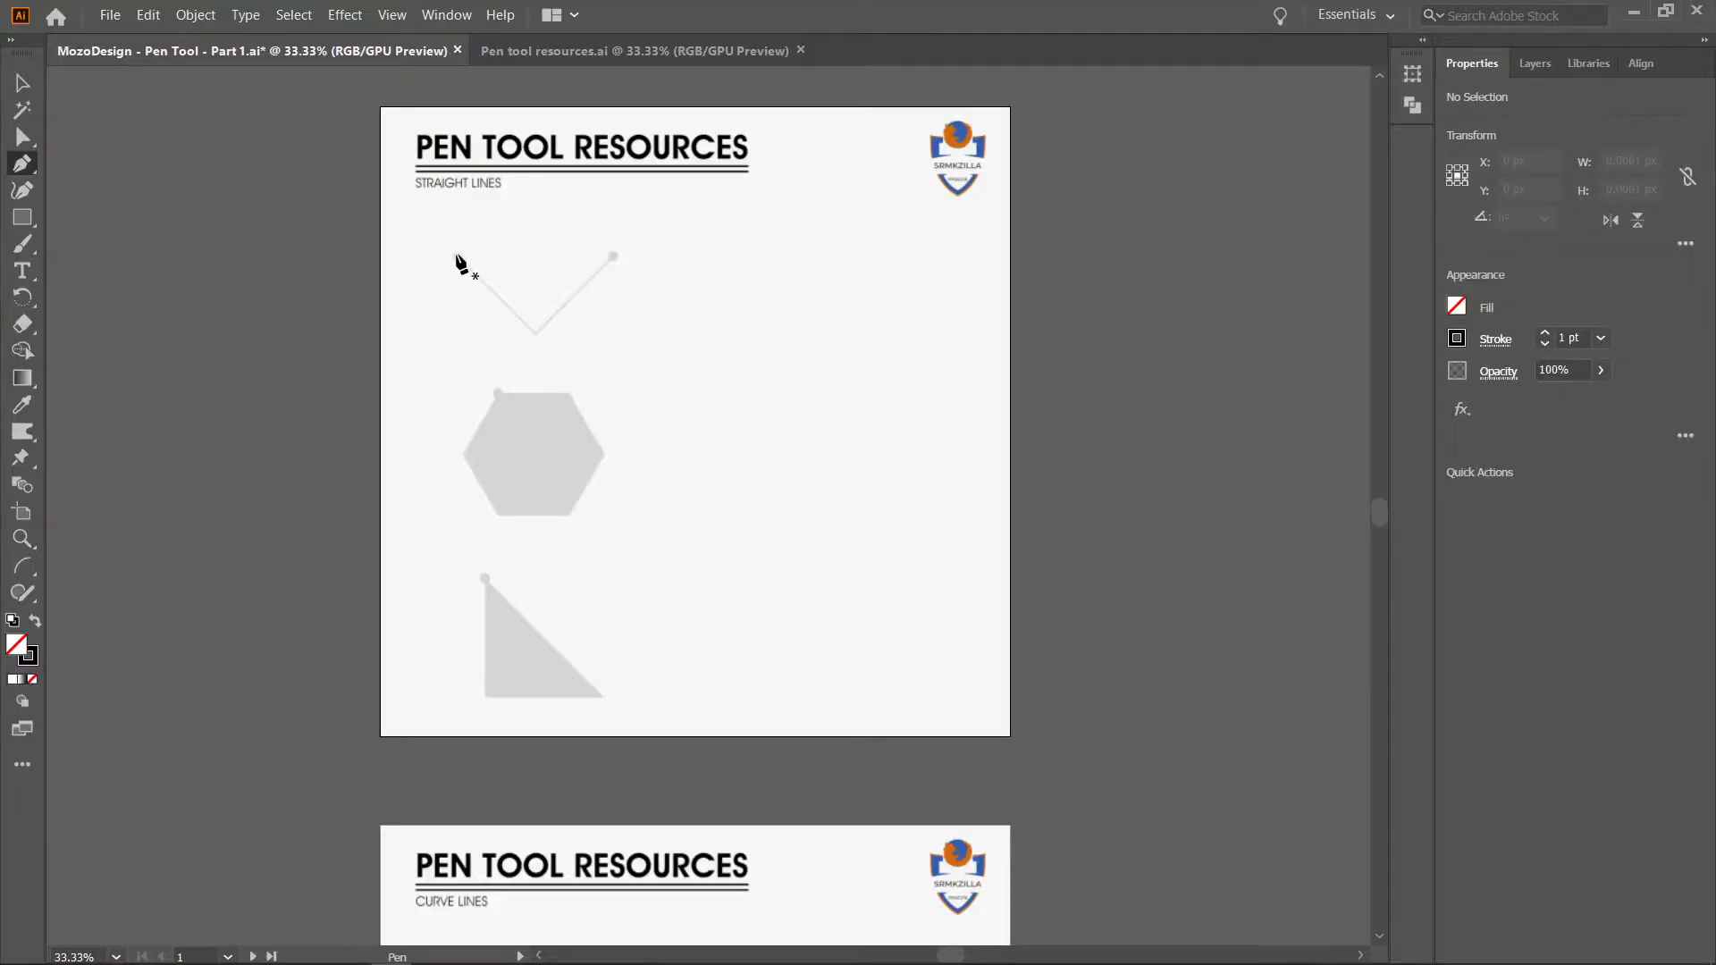
# - Trace the V guide as an open three-point path from left circle to bottom to right circle
pyautogui.scroll(3, 456, 261)
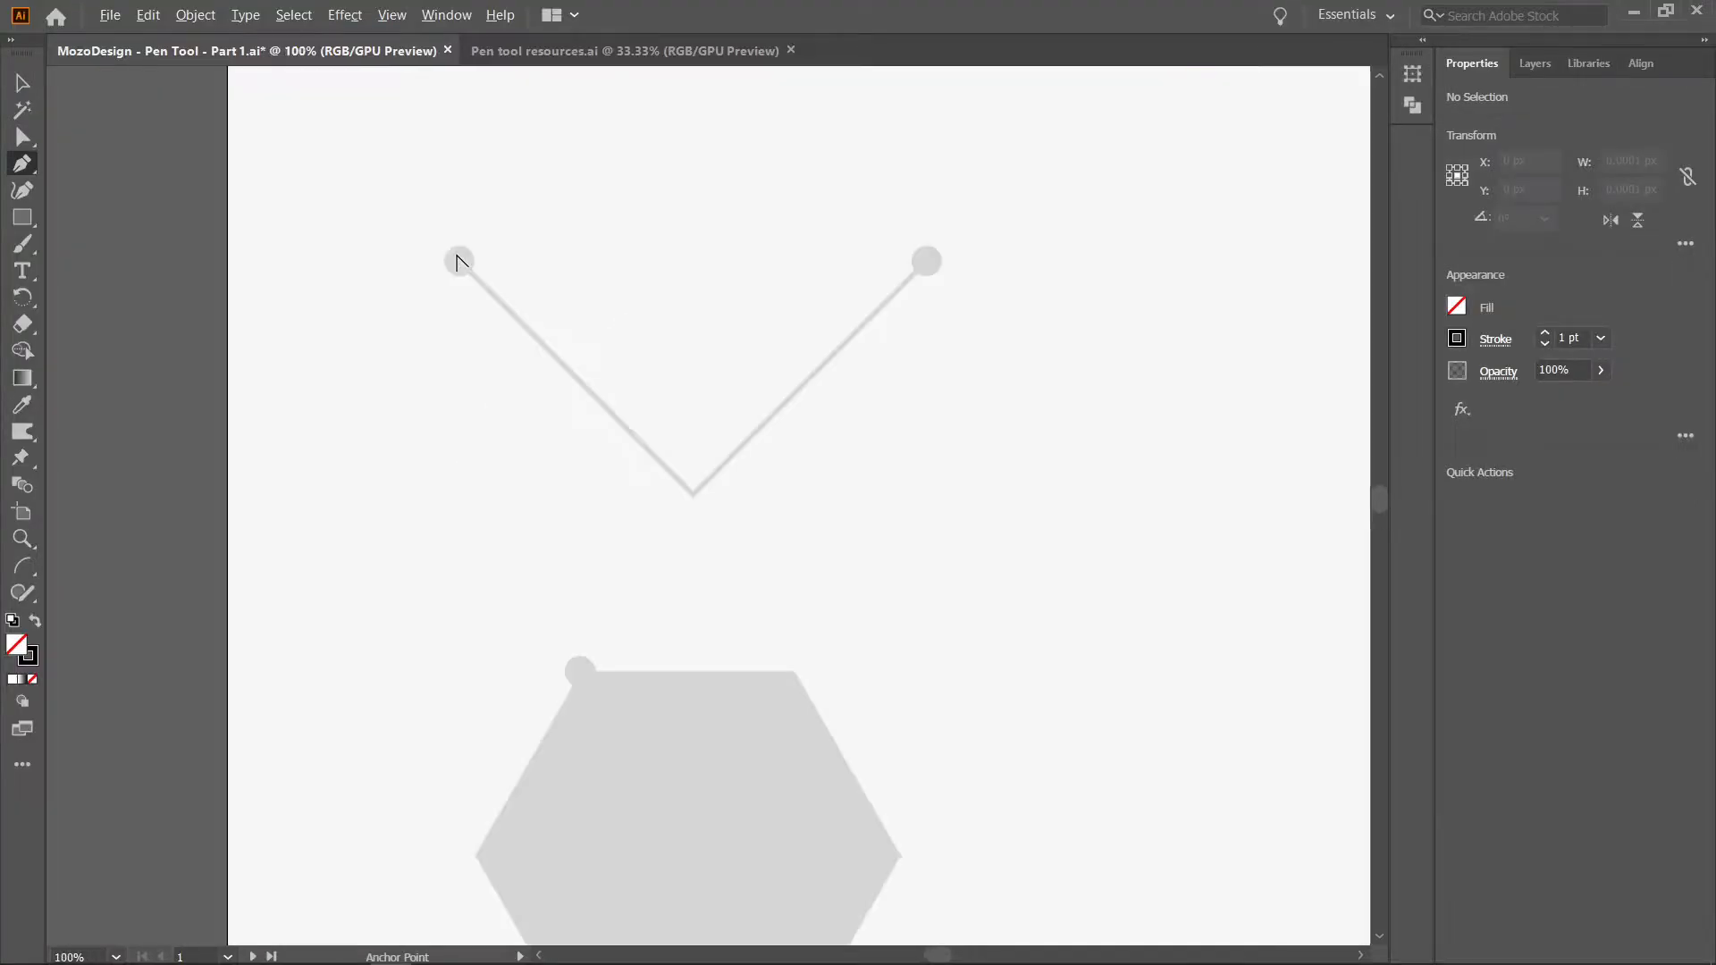
pyautogui.scroll(1, 456, 261)
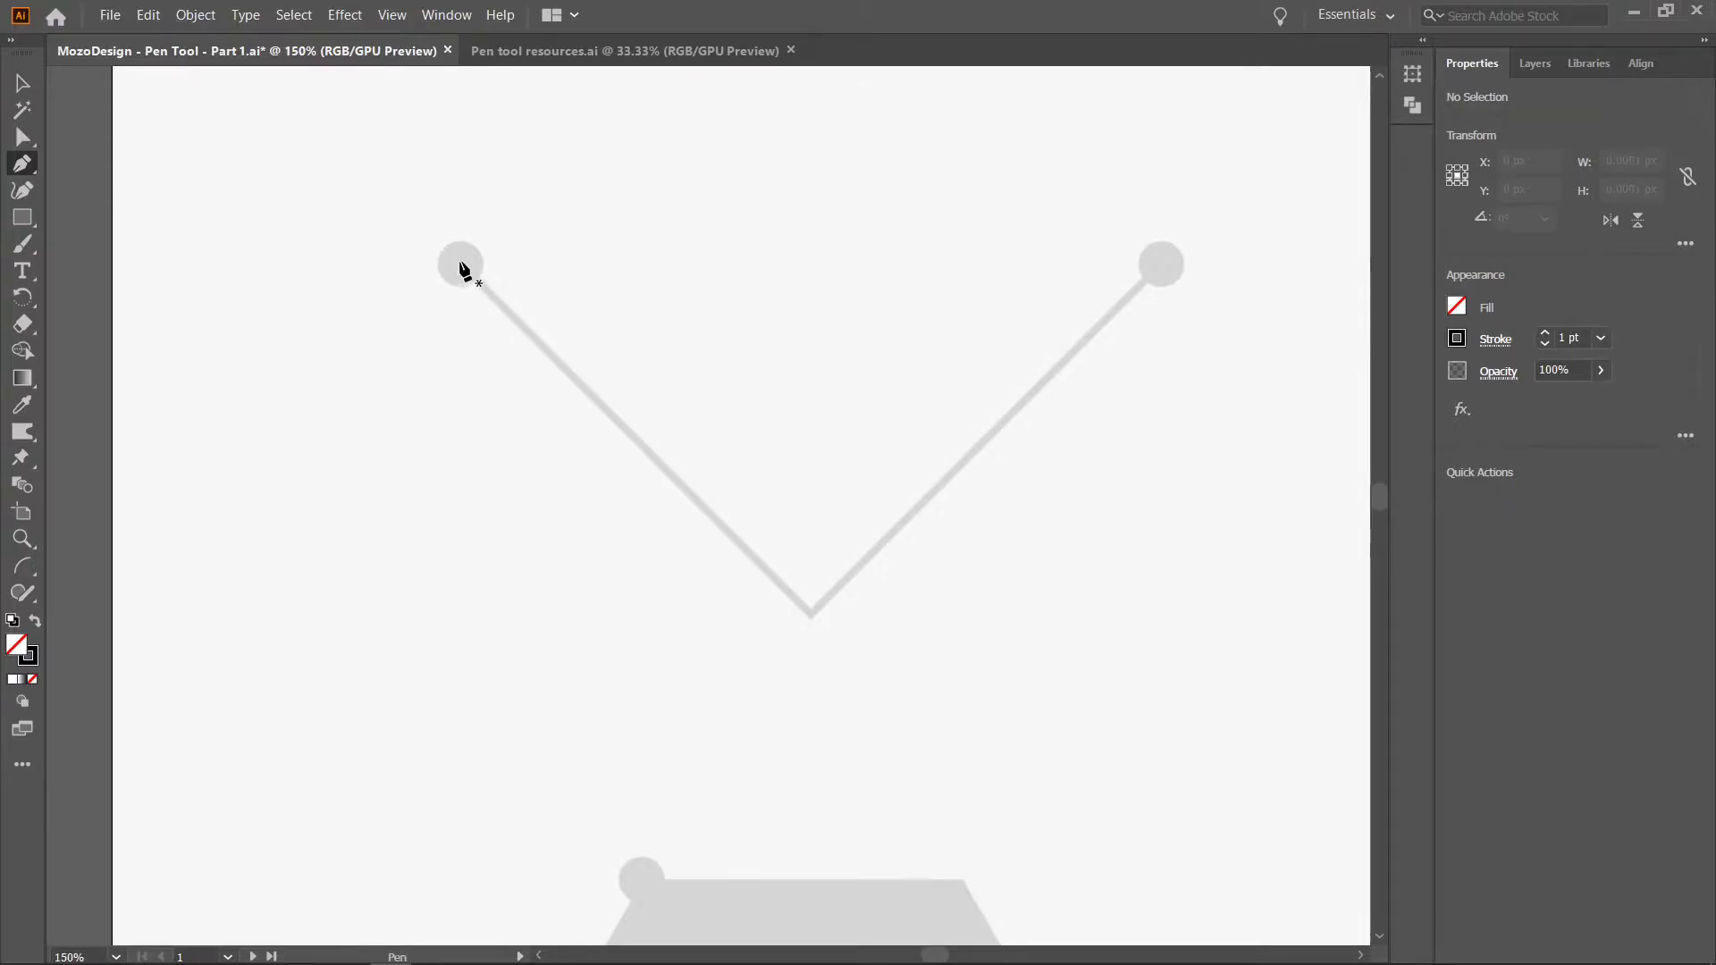
pyautogui.click(456, 260)
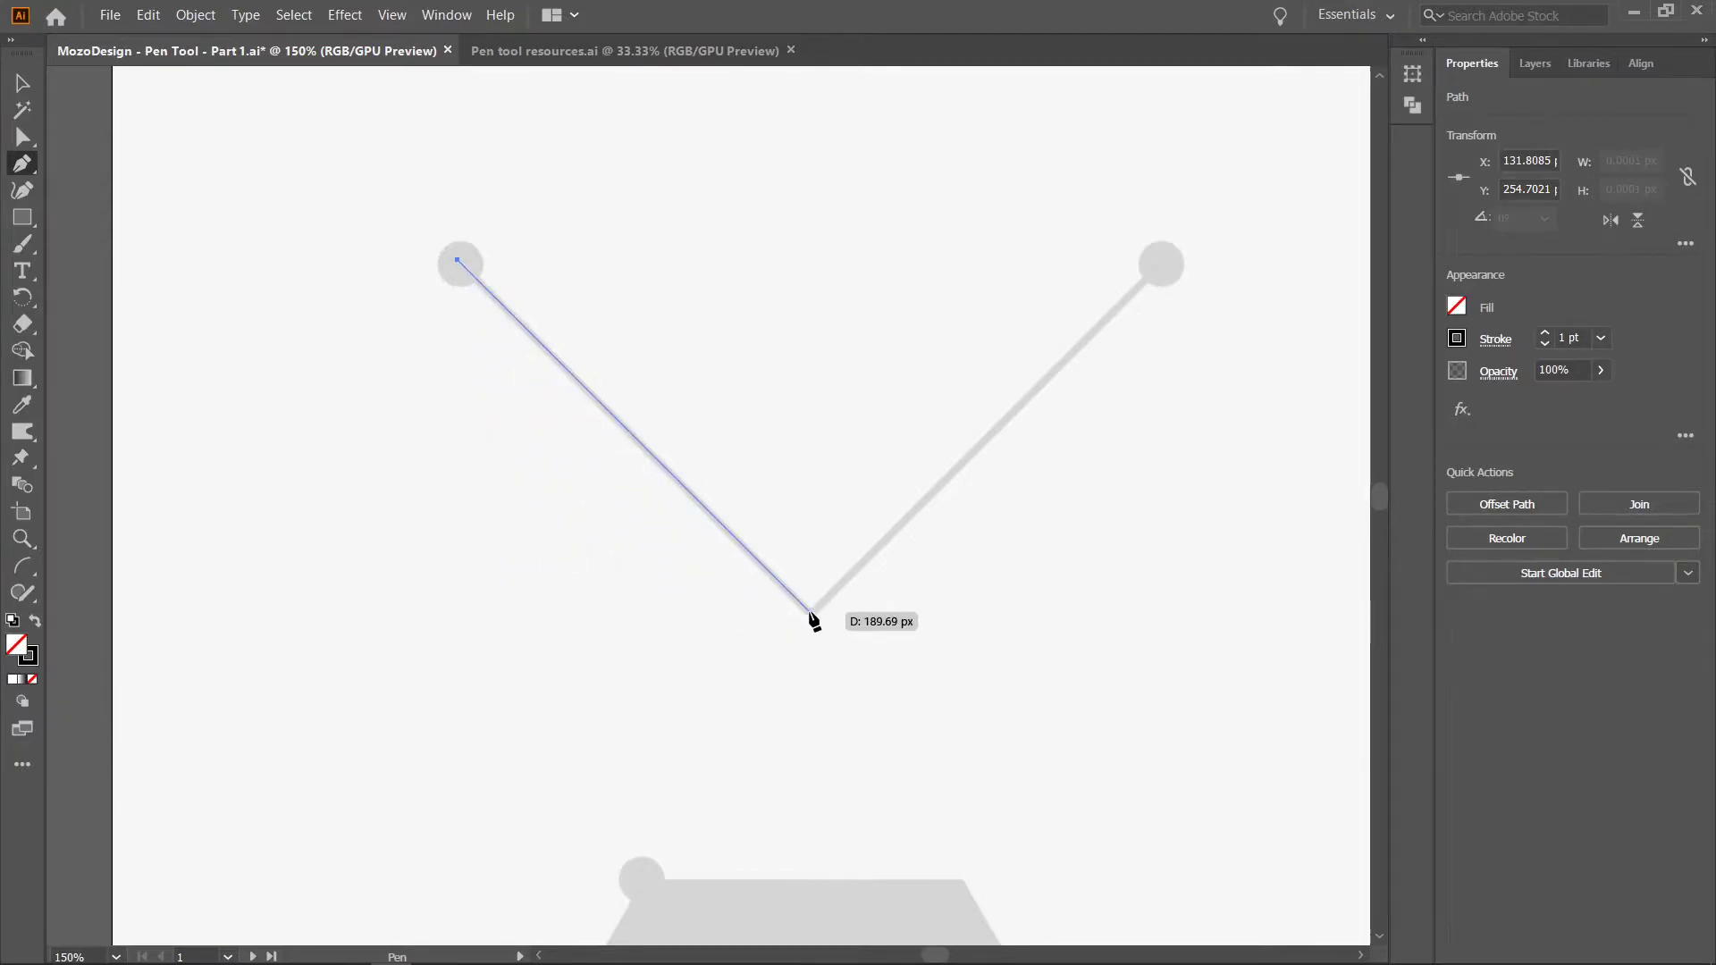
pyautogui.click(810, 613)
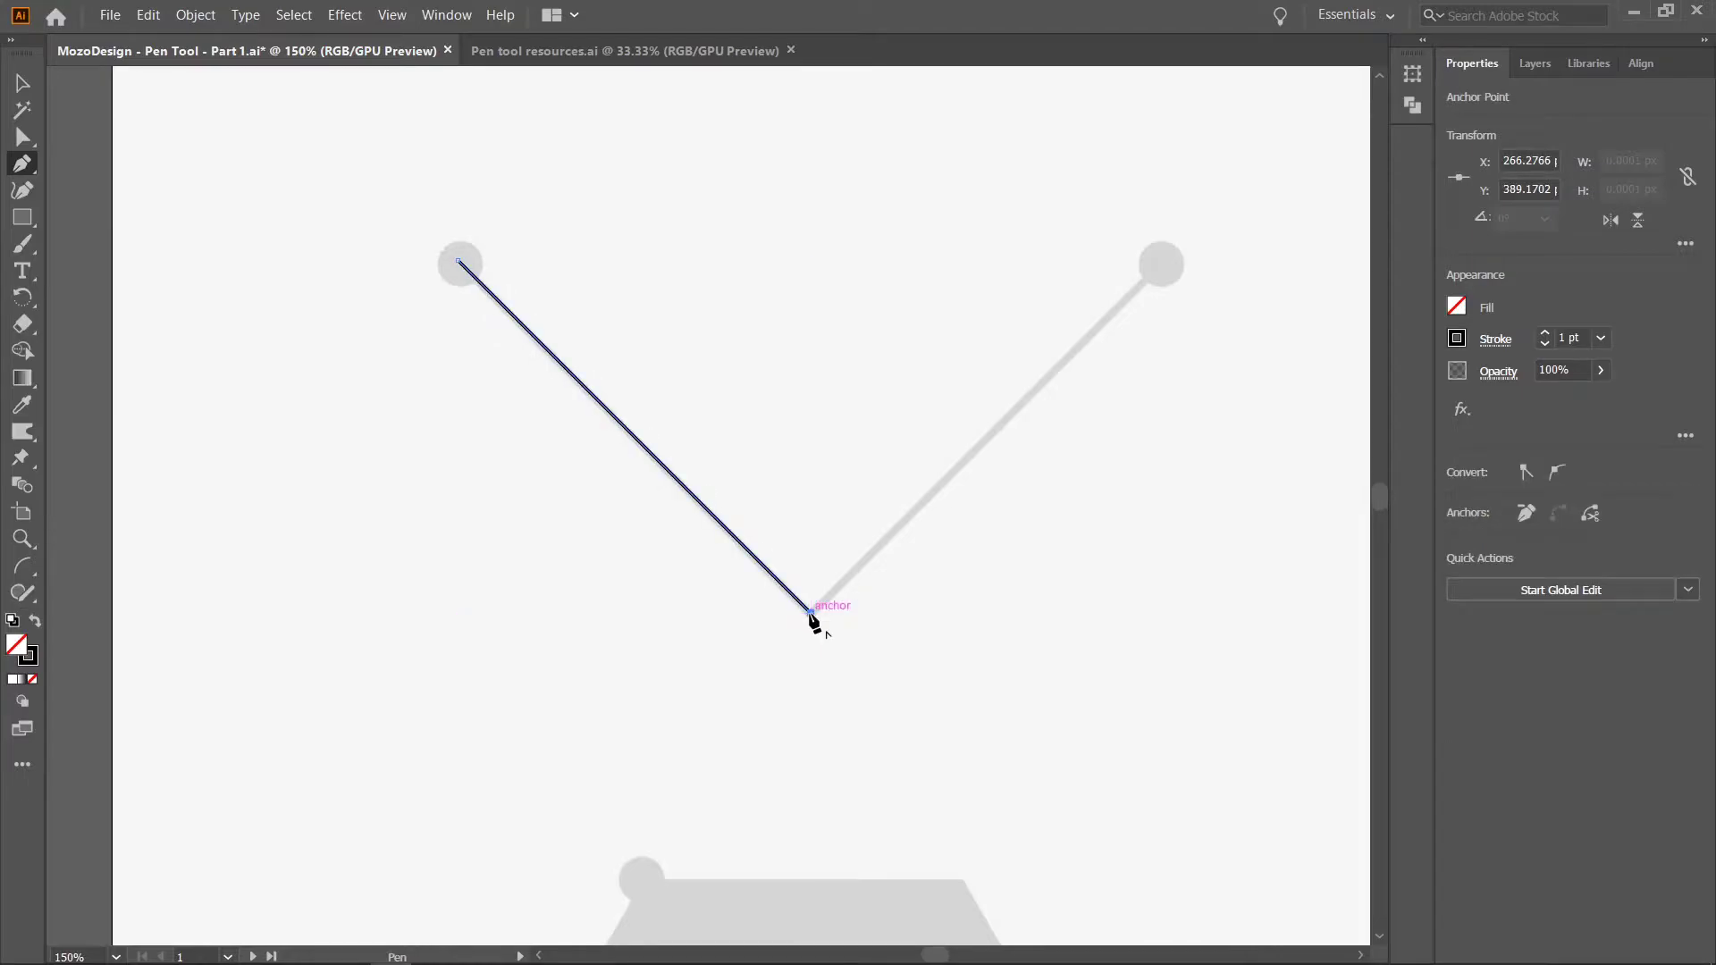
pyautogui.click(1165, 260)
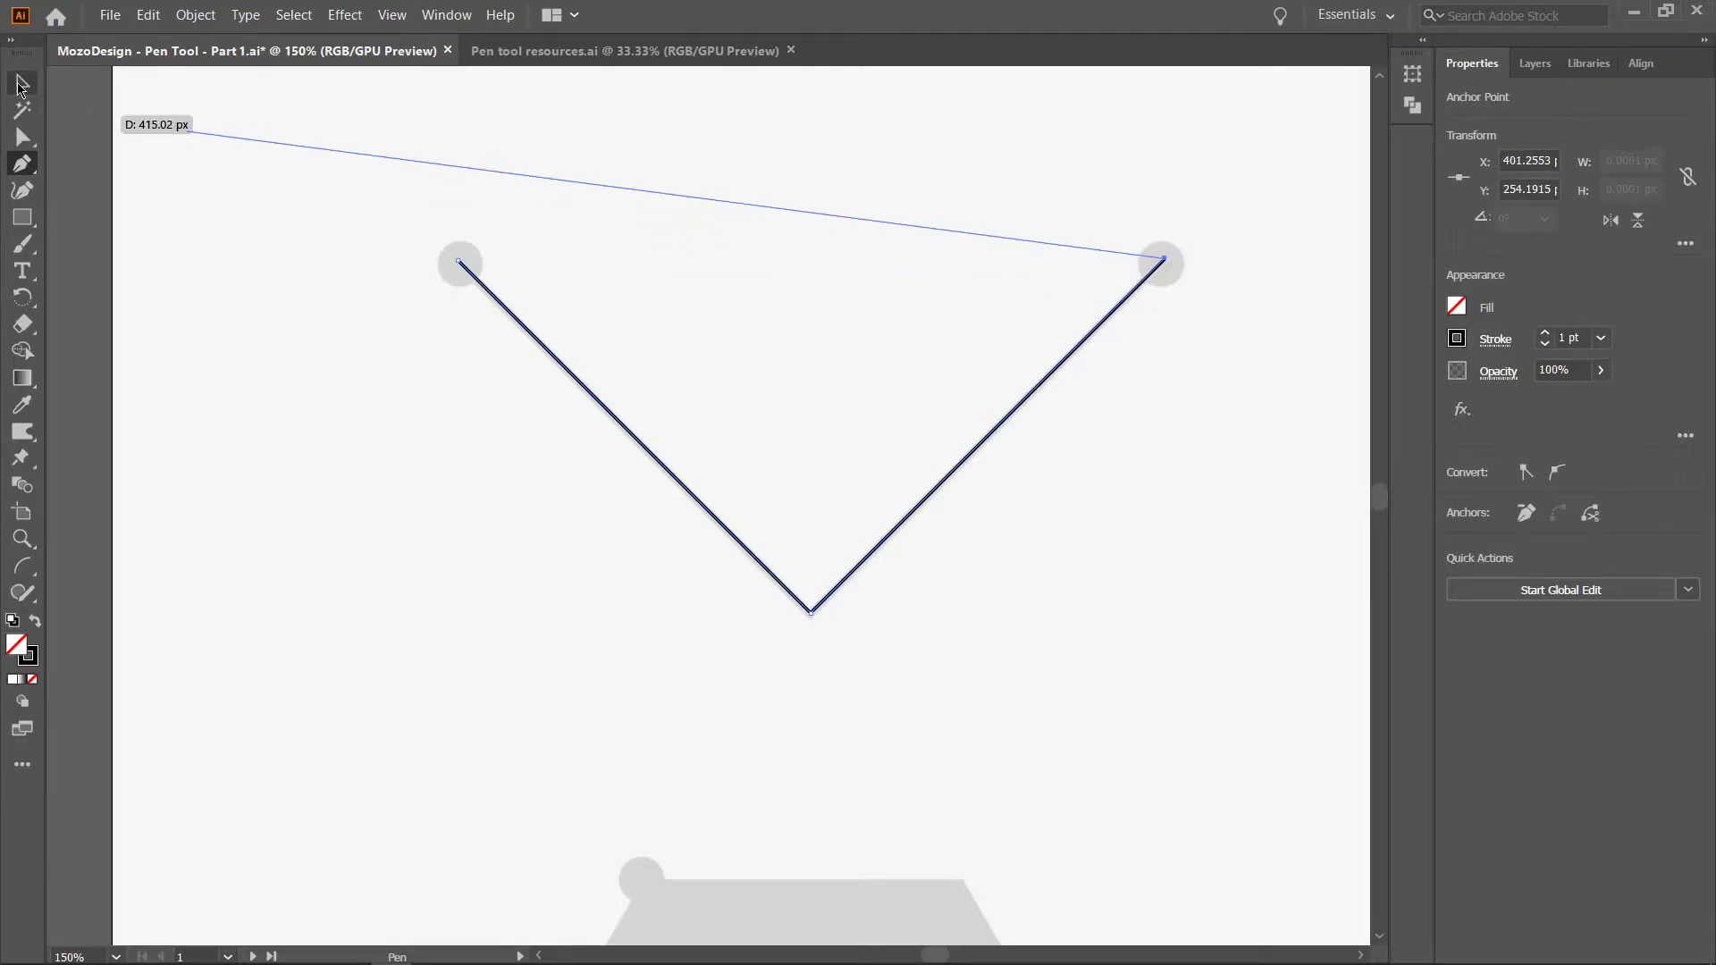
pyautogui.click(21, 83)
pyautogui.click(236, 354)
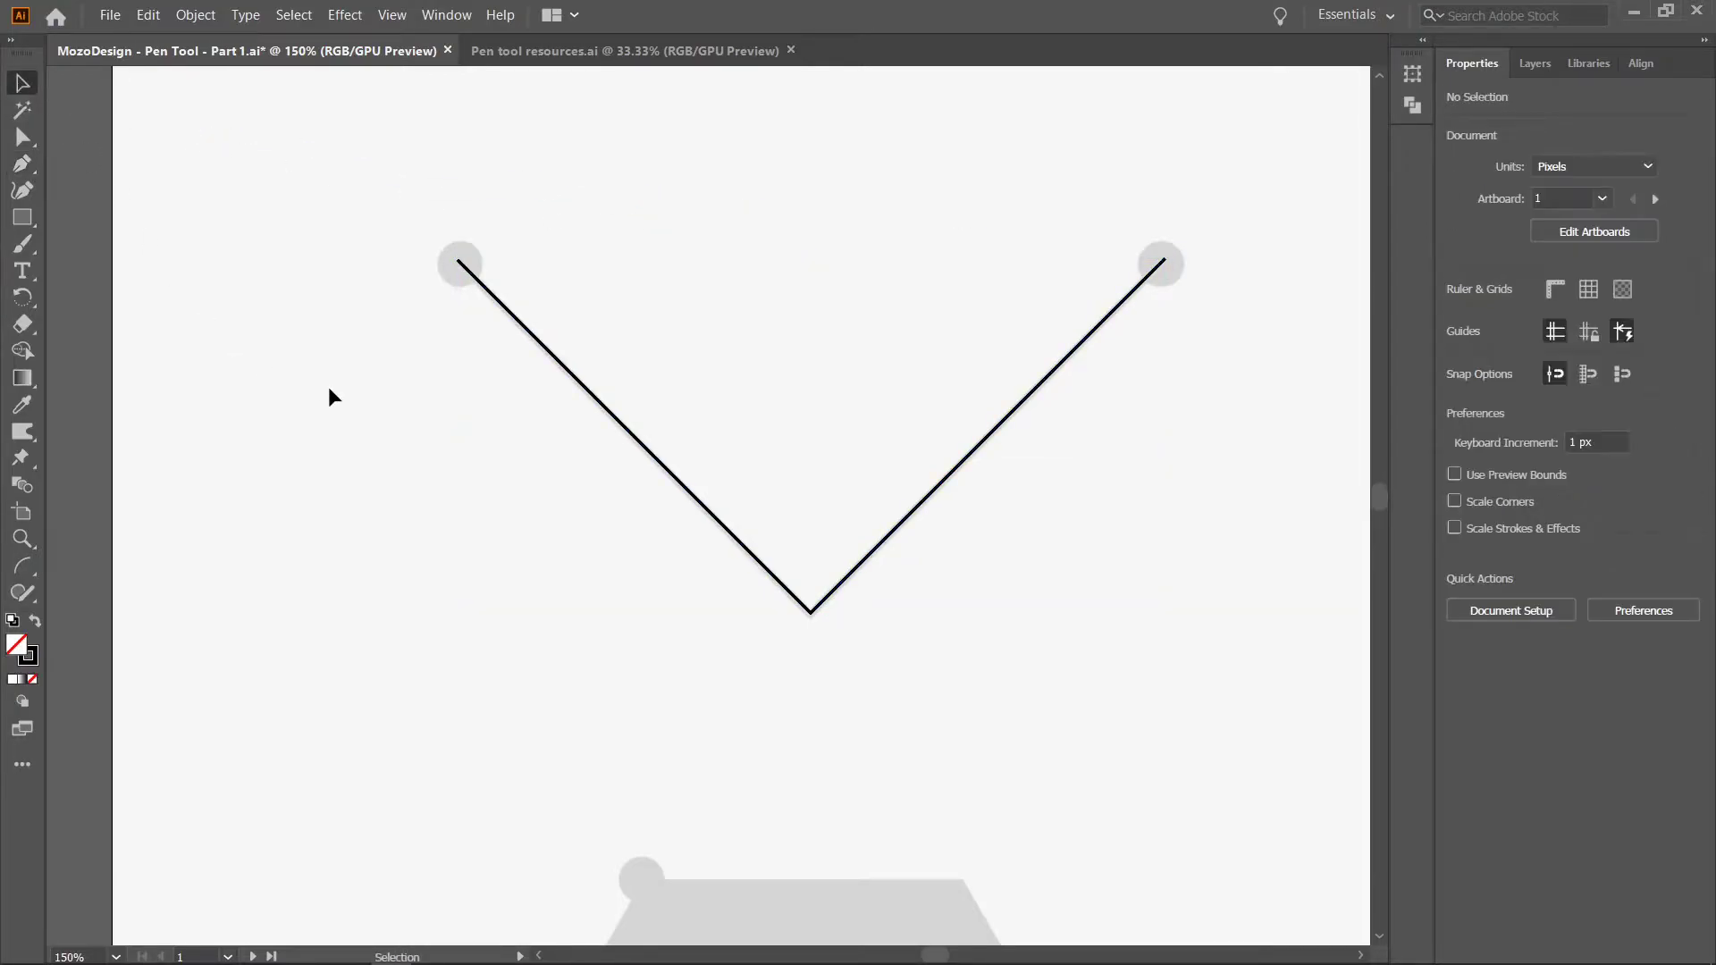
# - Move the traced V to the right of its grey guide
pyautogui.scroll(-1, 329, 386)
pyautogui.scroll(-1, 329, 386)
pyautogui.scroll(-1, 329, 386)
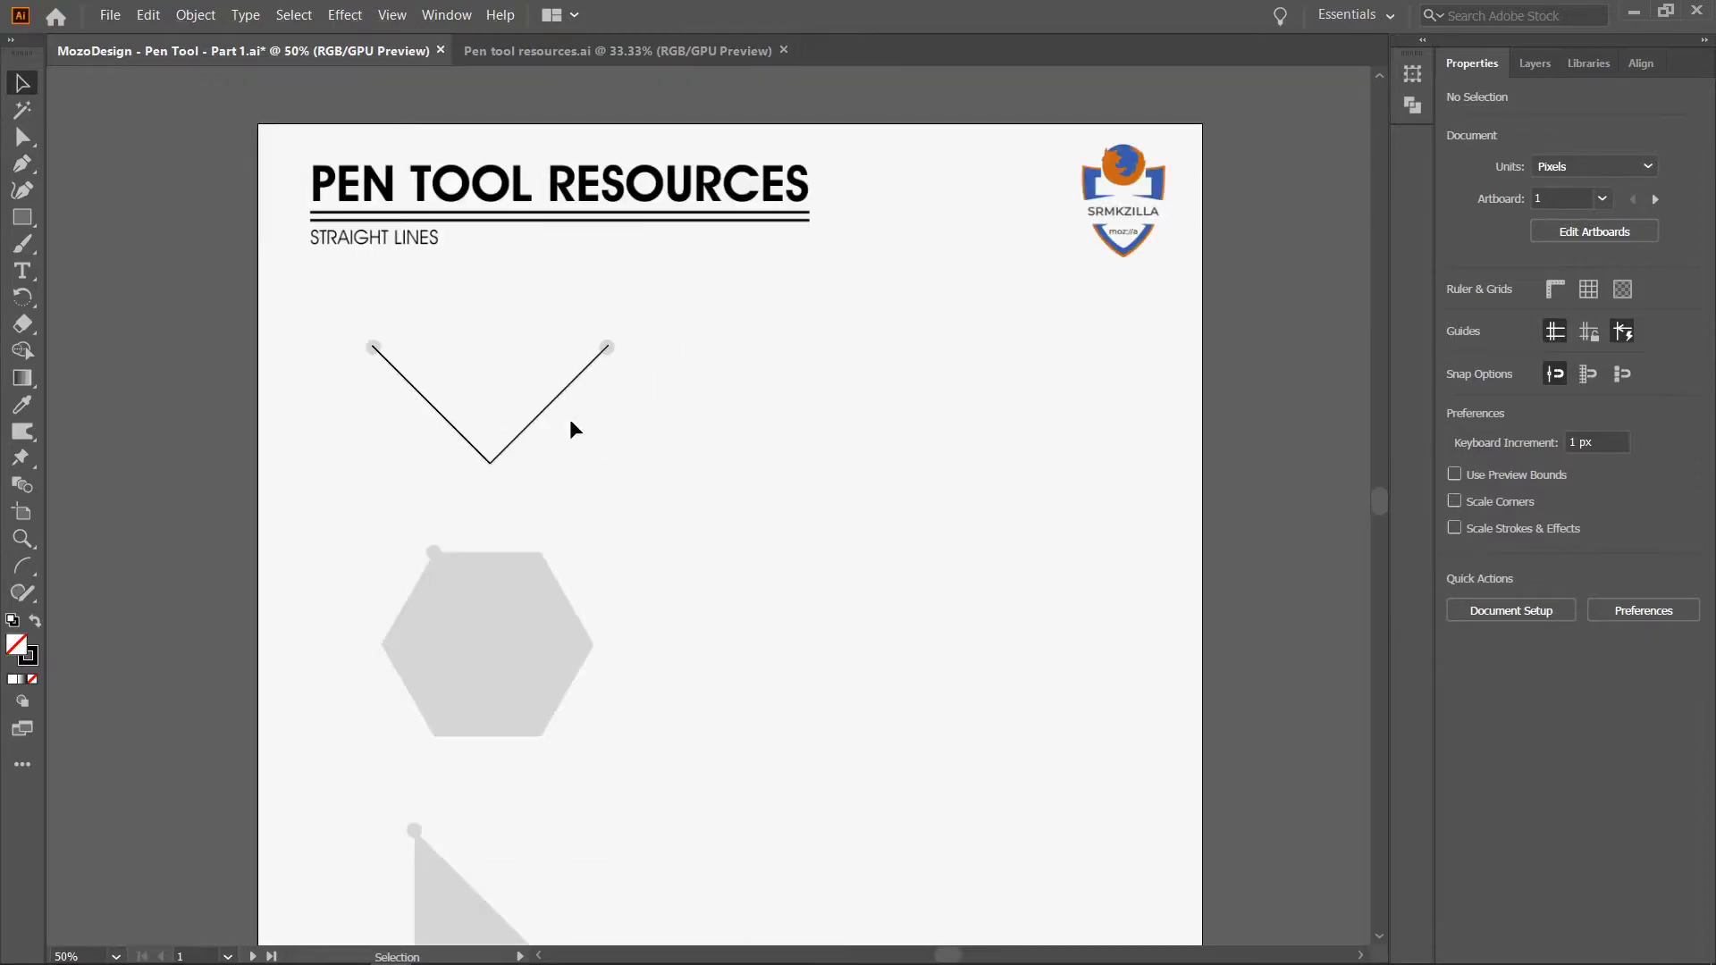
pyautogui.moveTo(545, 405); pyautogui.dragTo(894, 420)
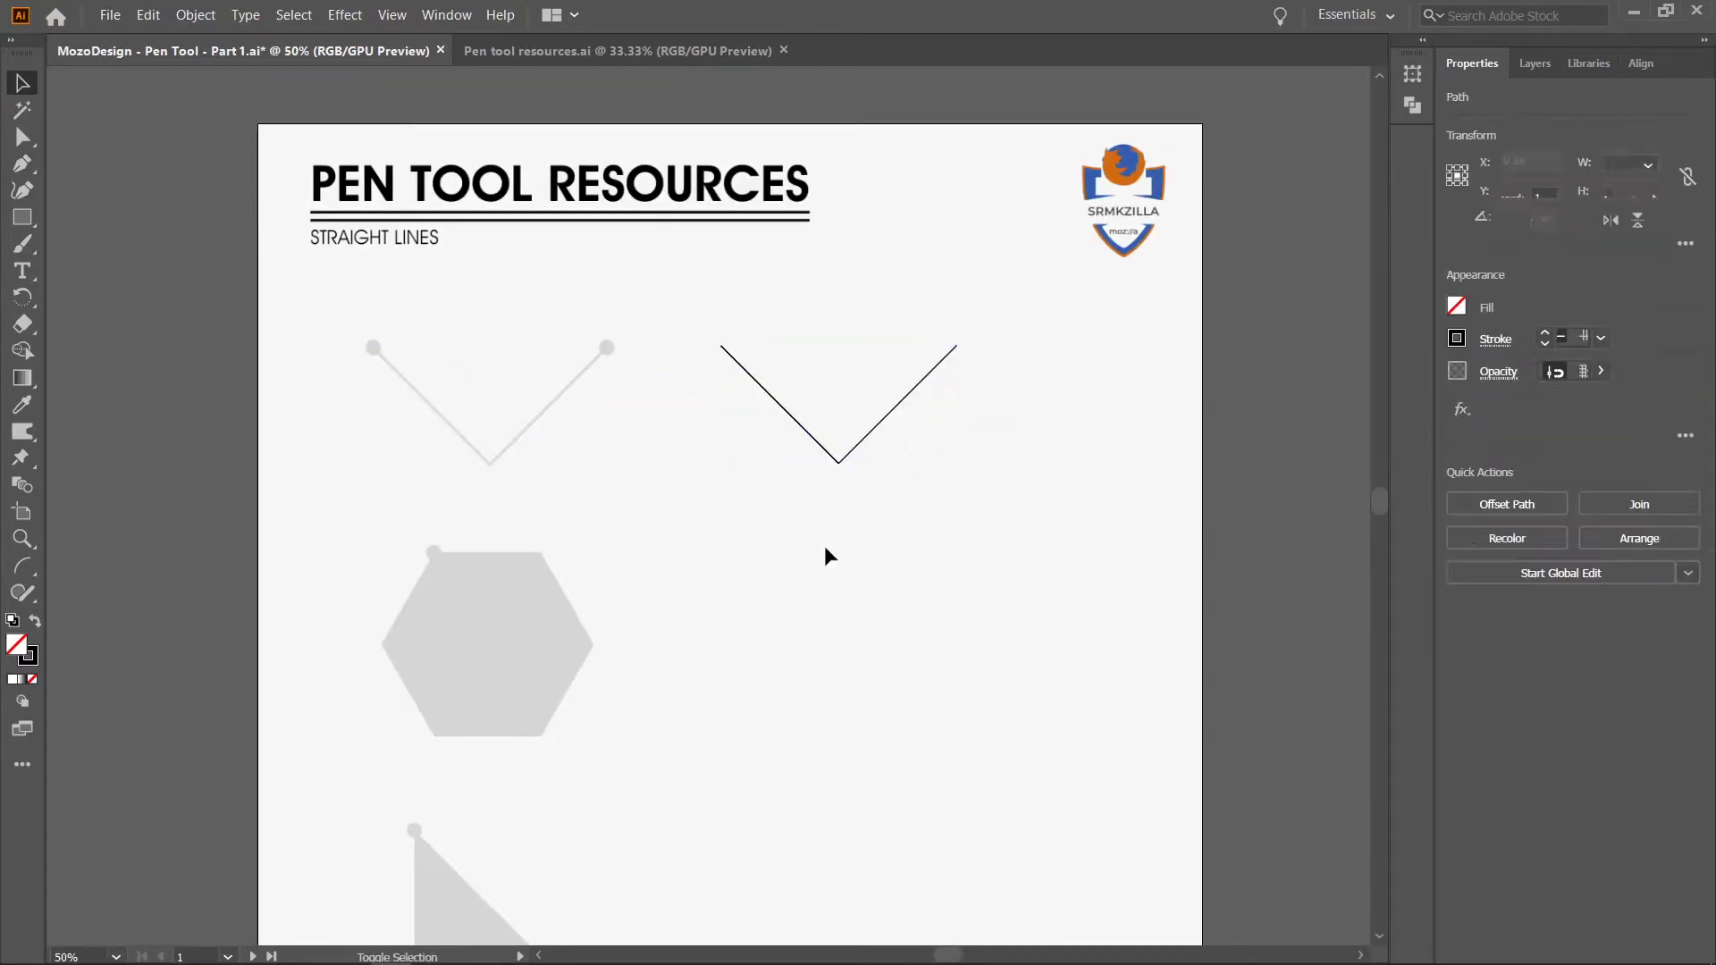
pyautogui.click(458, 629)
pyautogui.scroll(-3, 457, 629)
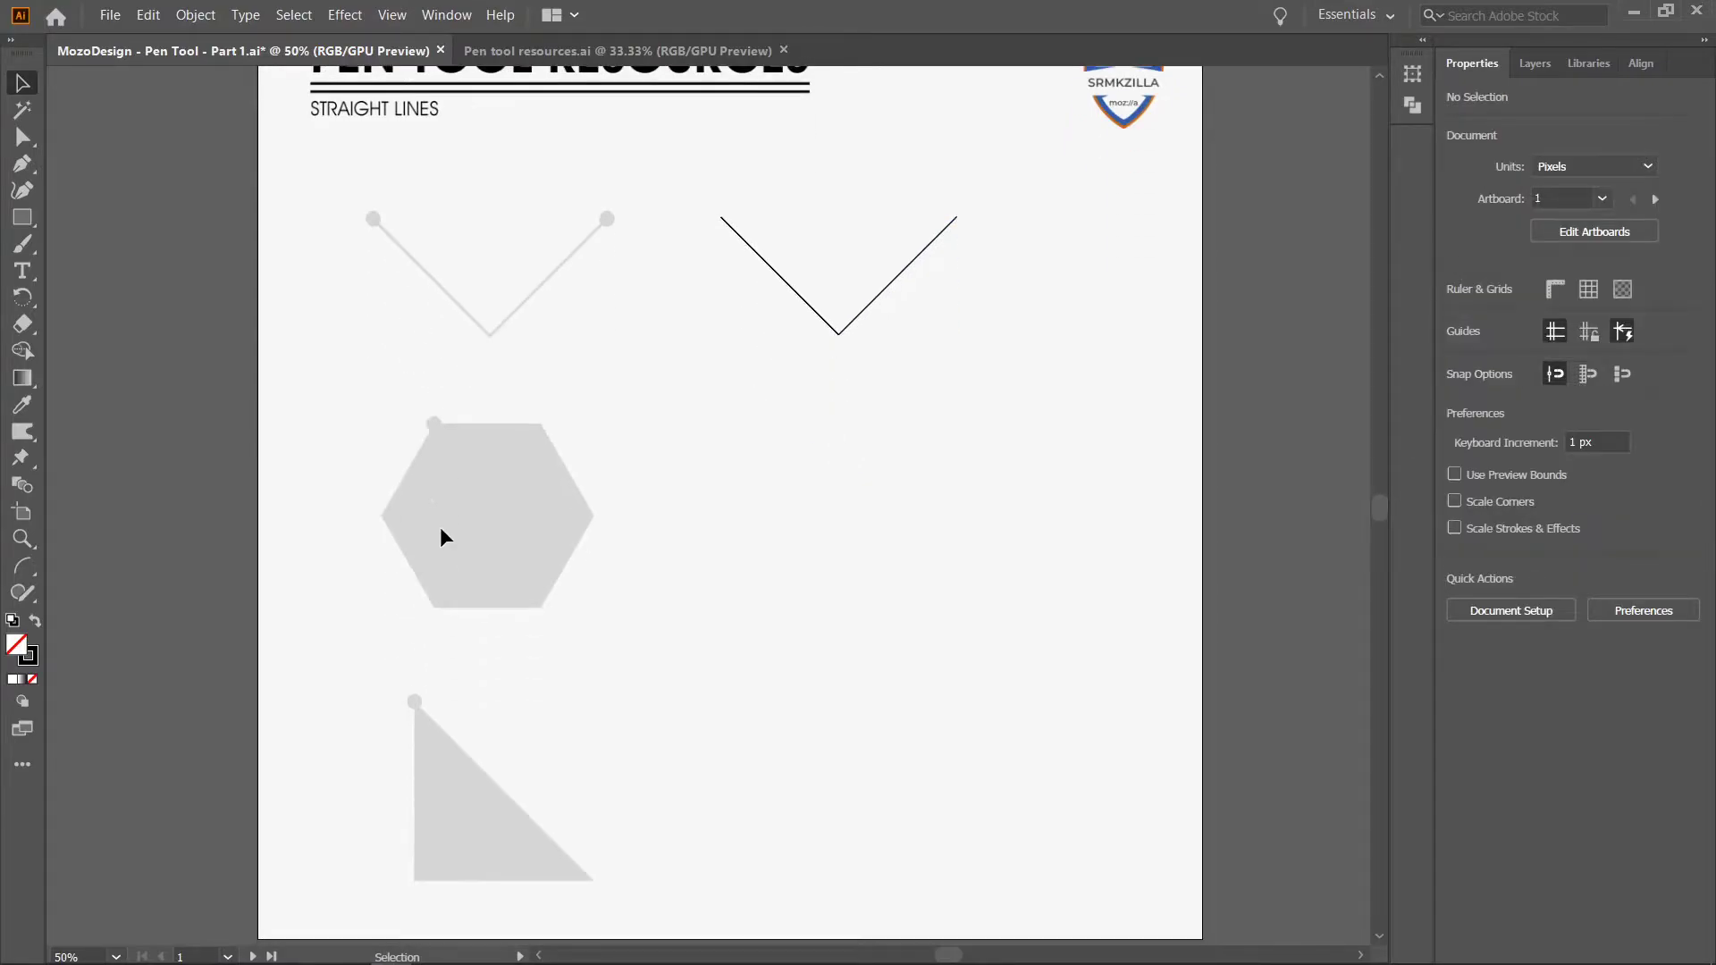
# - Trace the hexagon guide's six corners as a closed path
pyautogui.scroll(2, 426, 470)
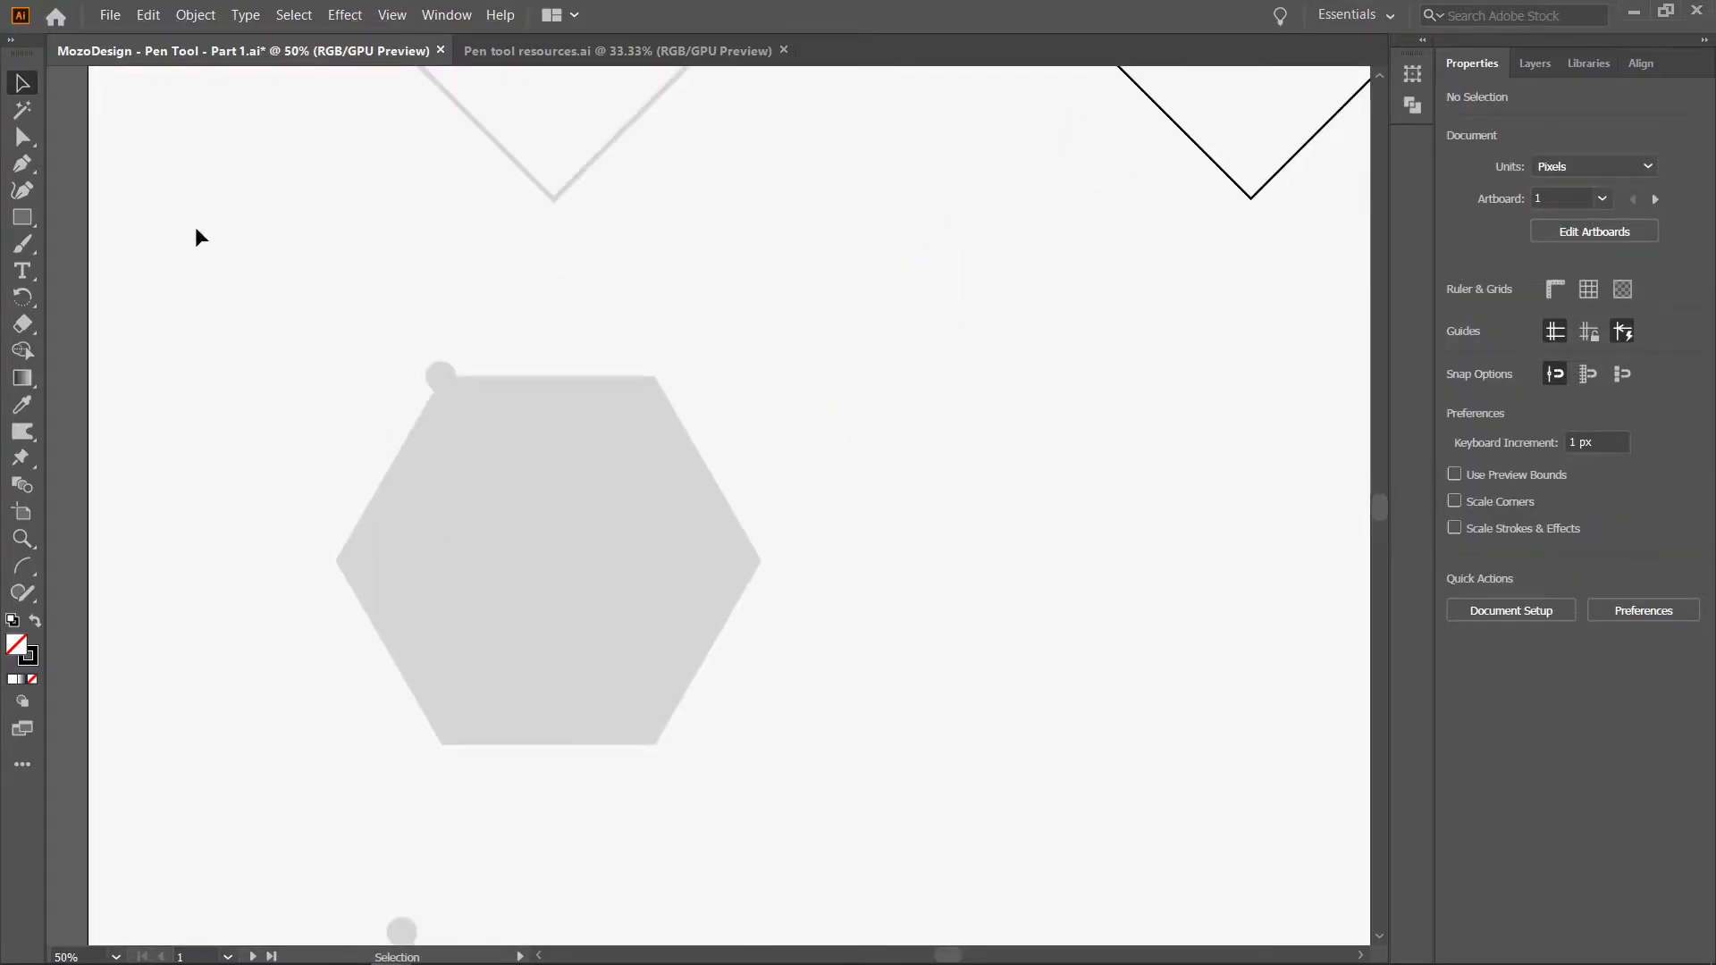
pyautogui.click(22, 164)
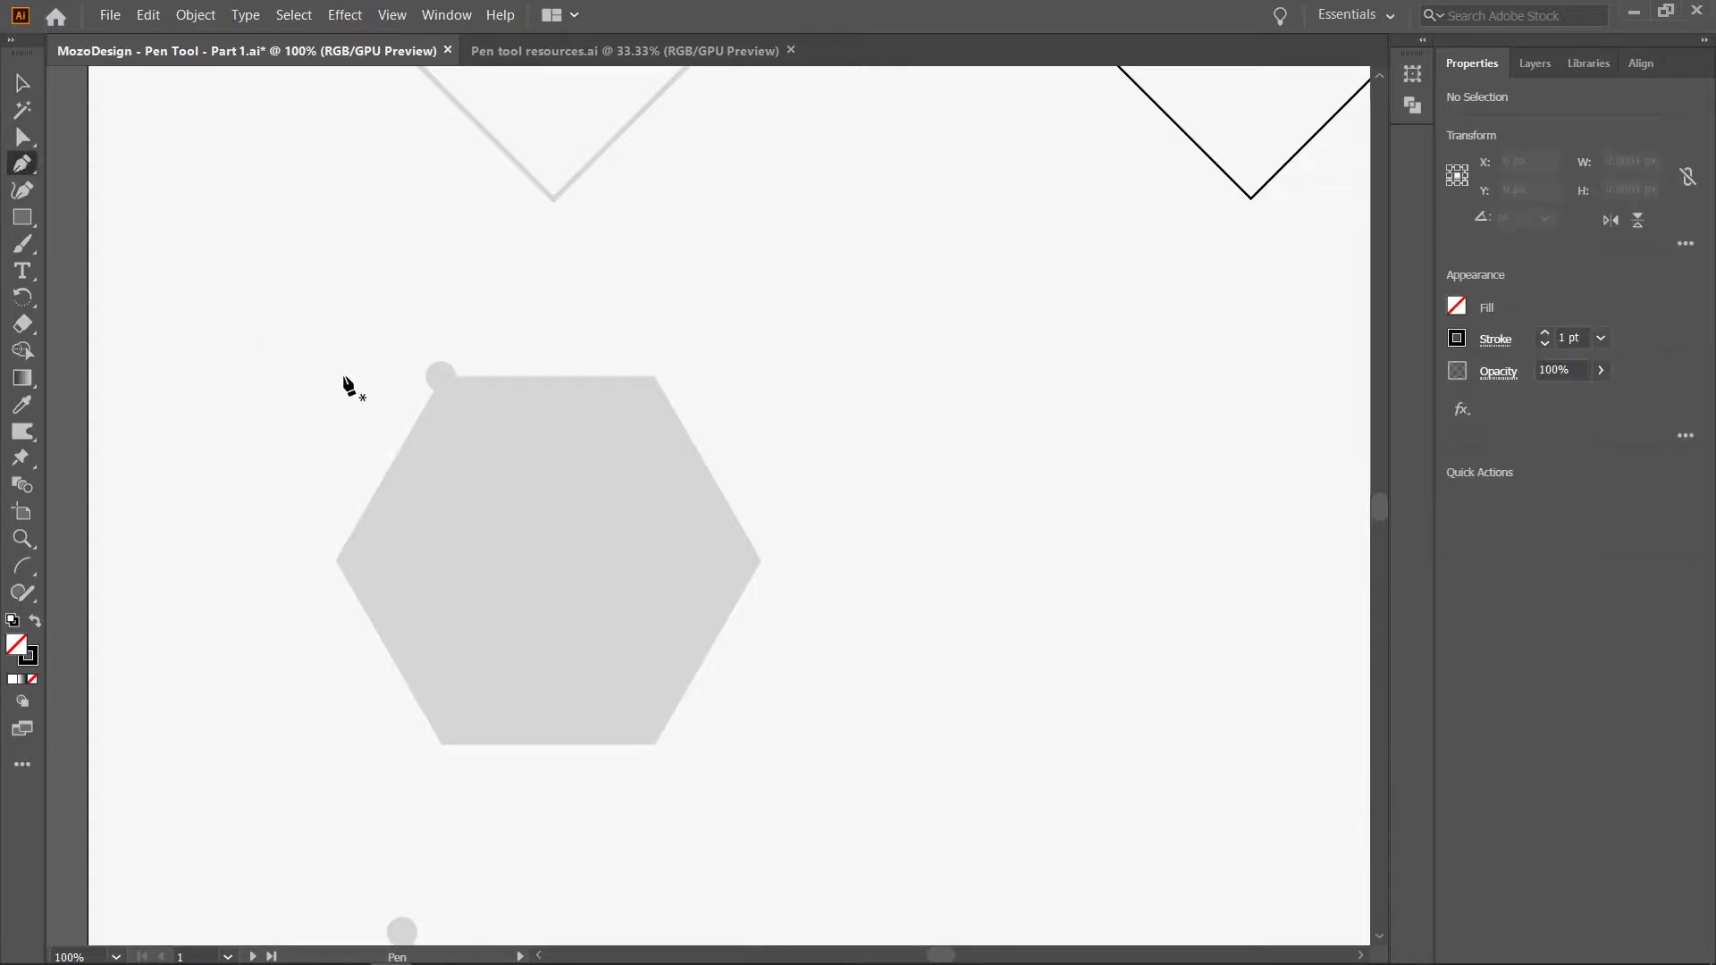
pyautogui.click(439, 373)
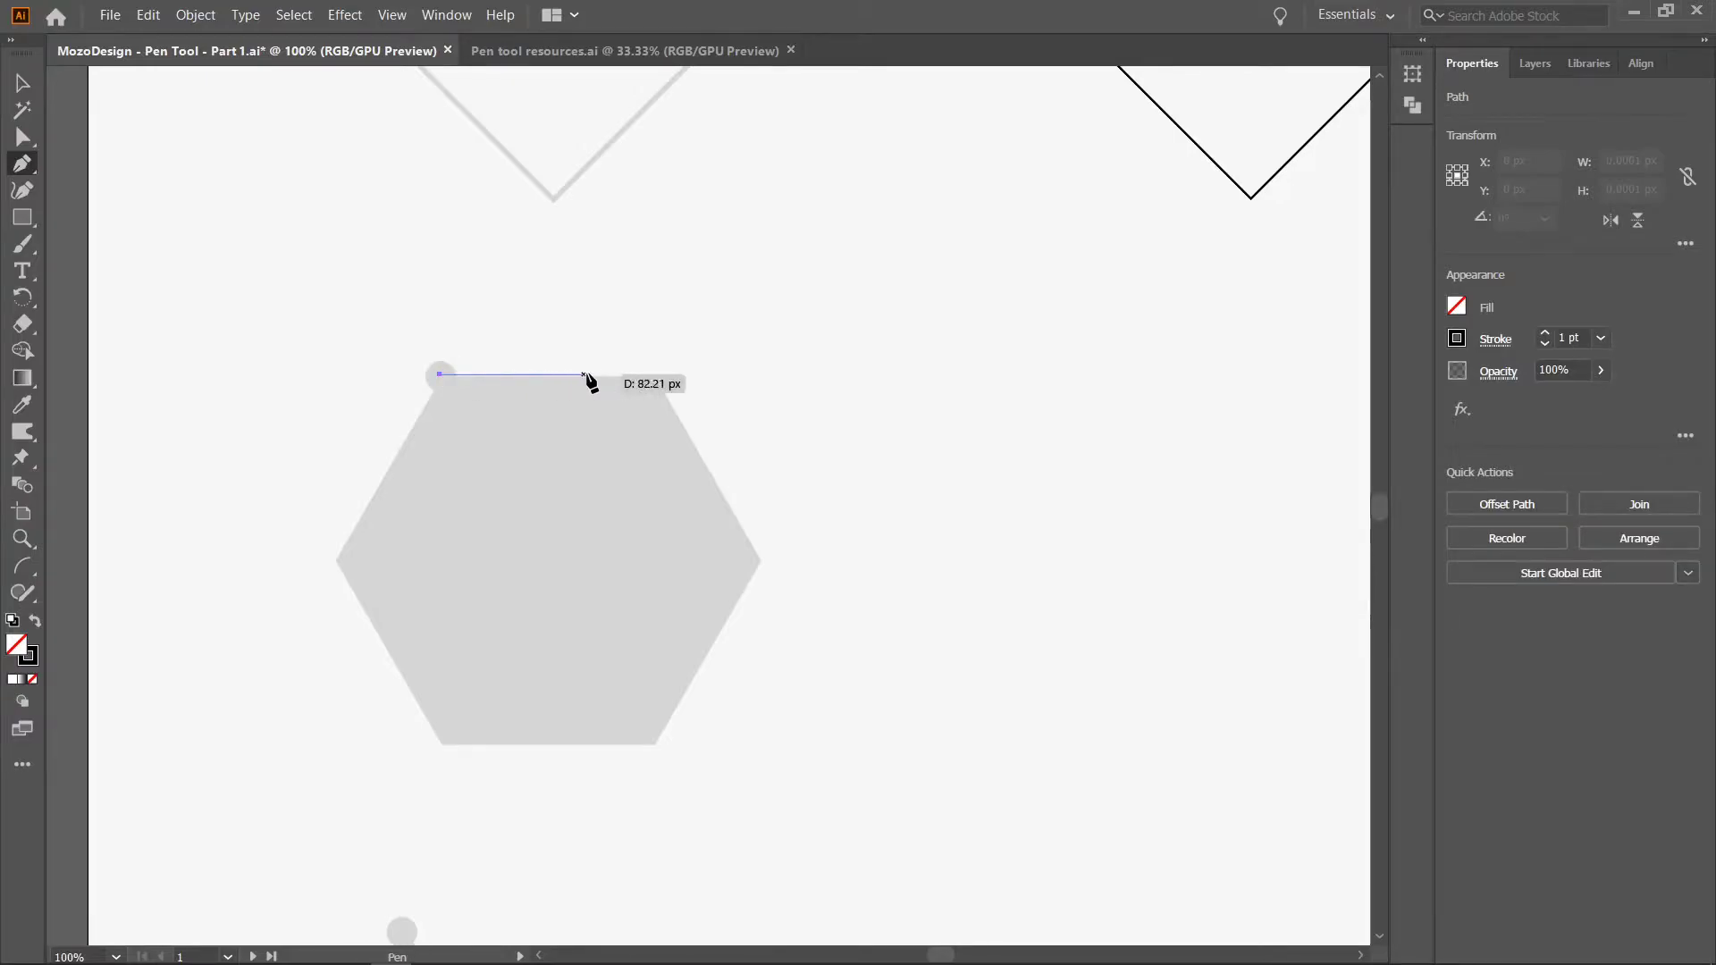
pyautogui.click(655, 374)
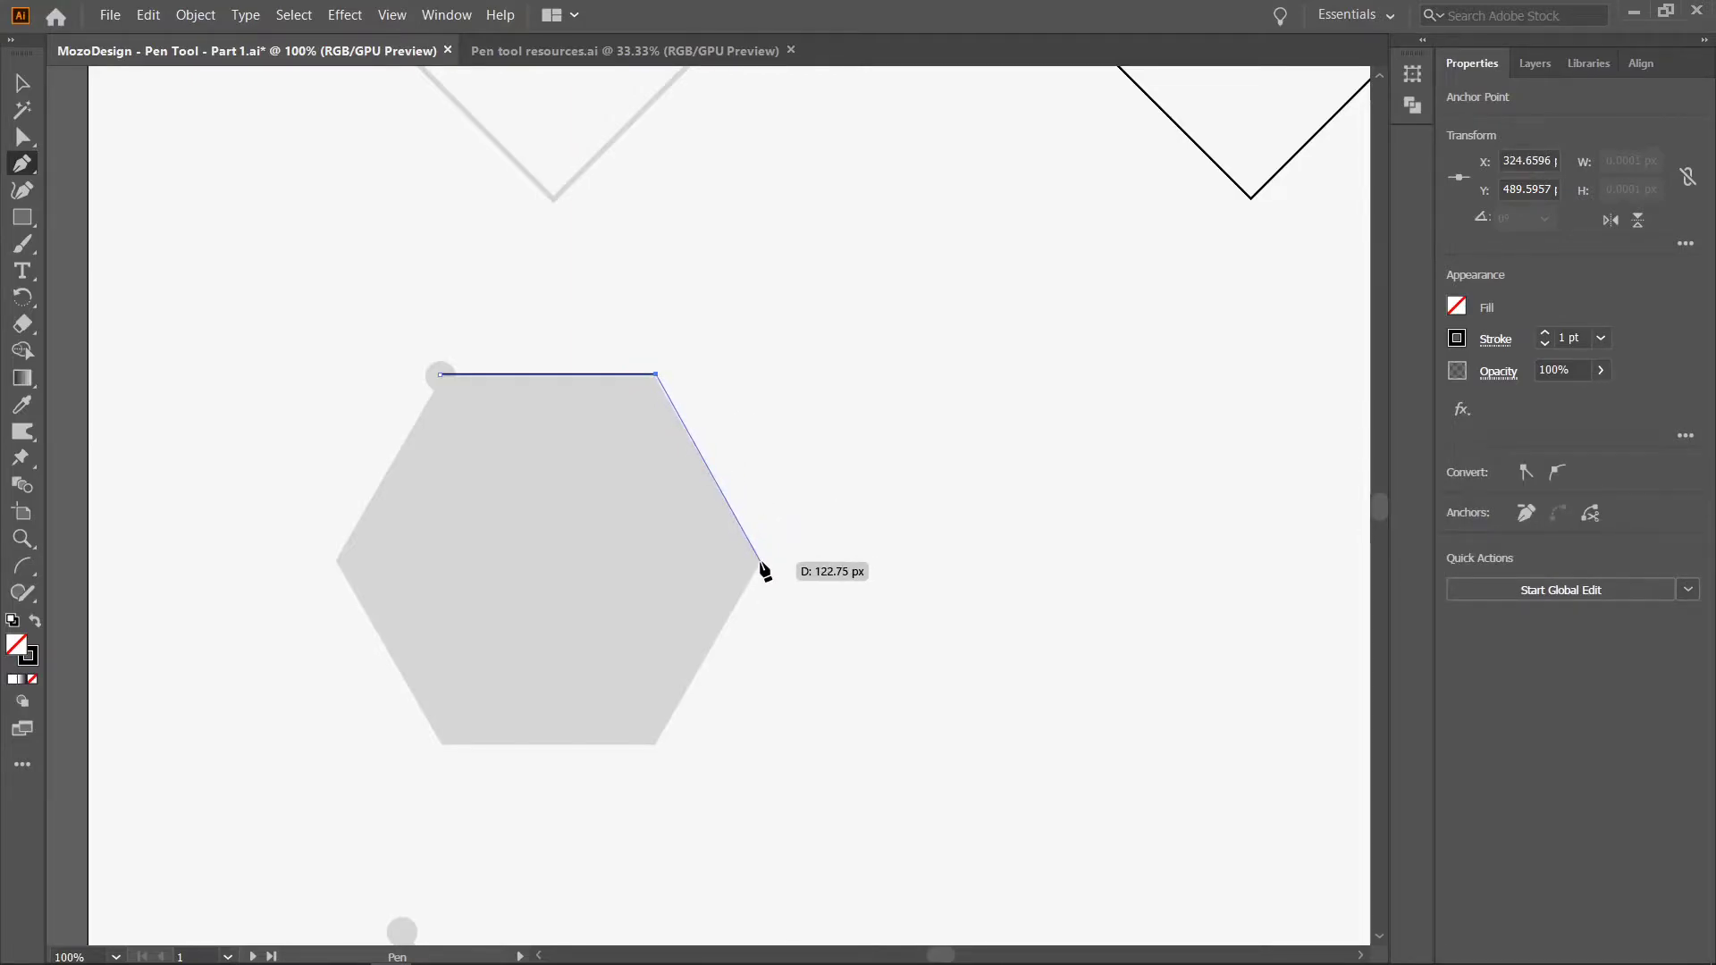
pyautogui.click(759, 562)
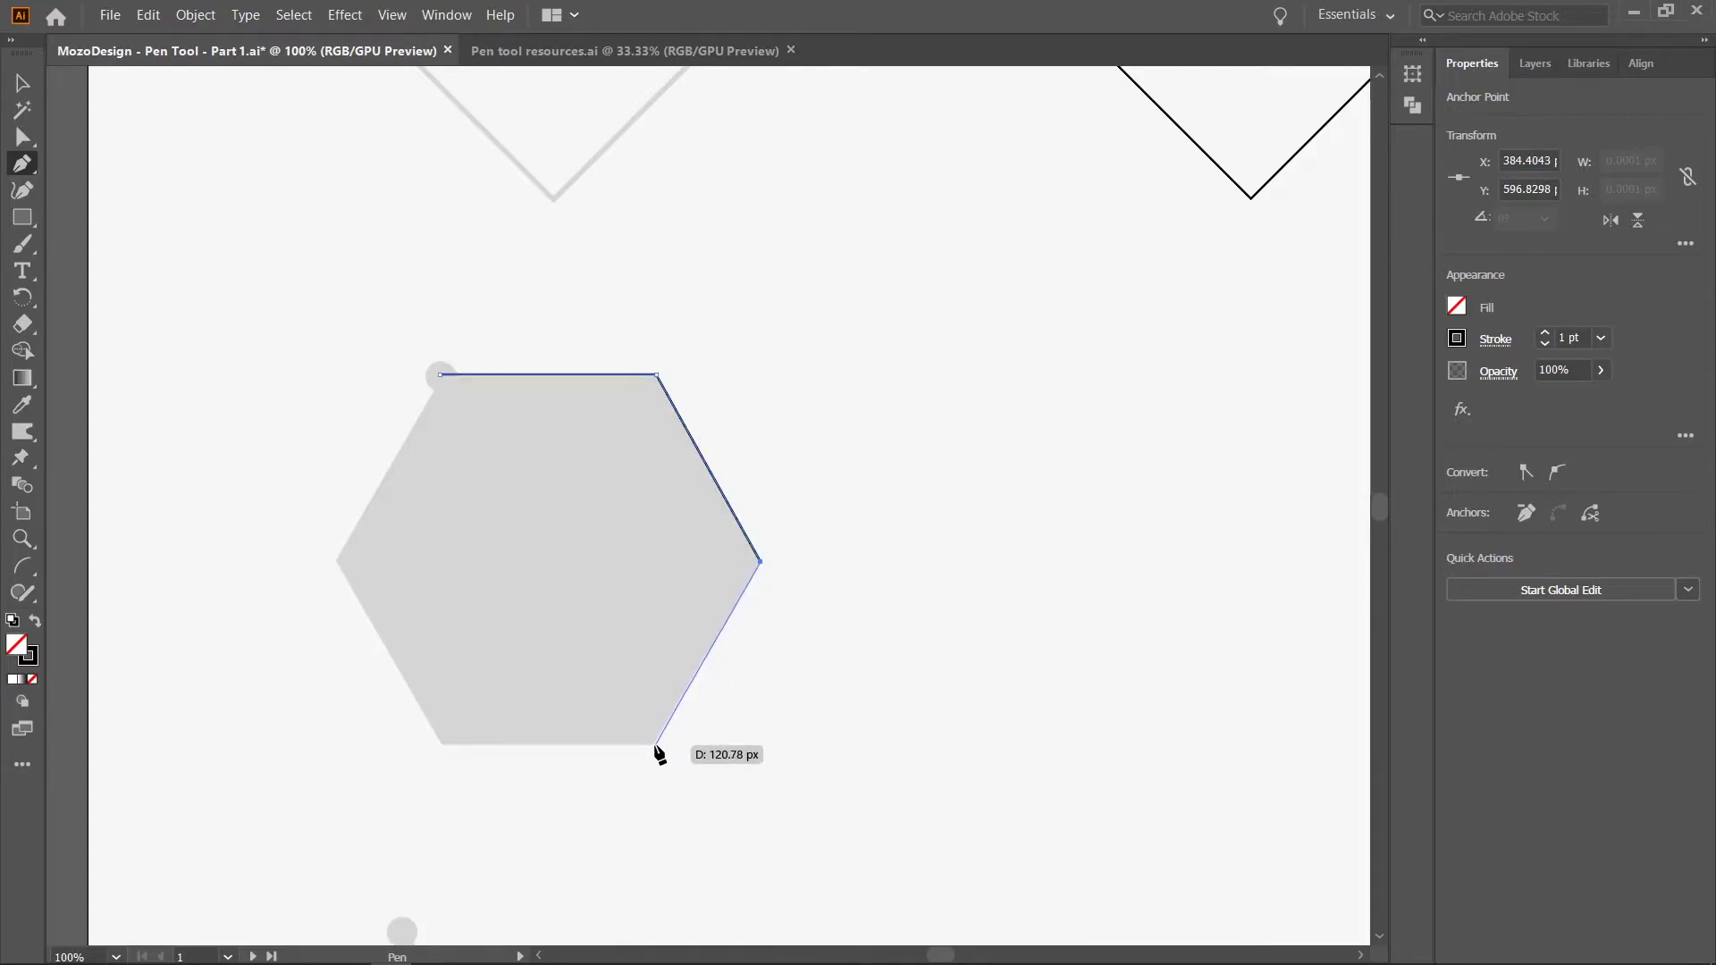
pyautogui.click(657, 744)
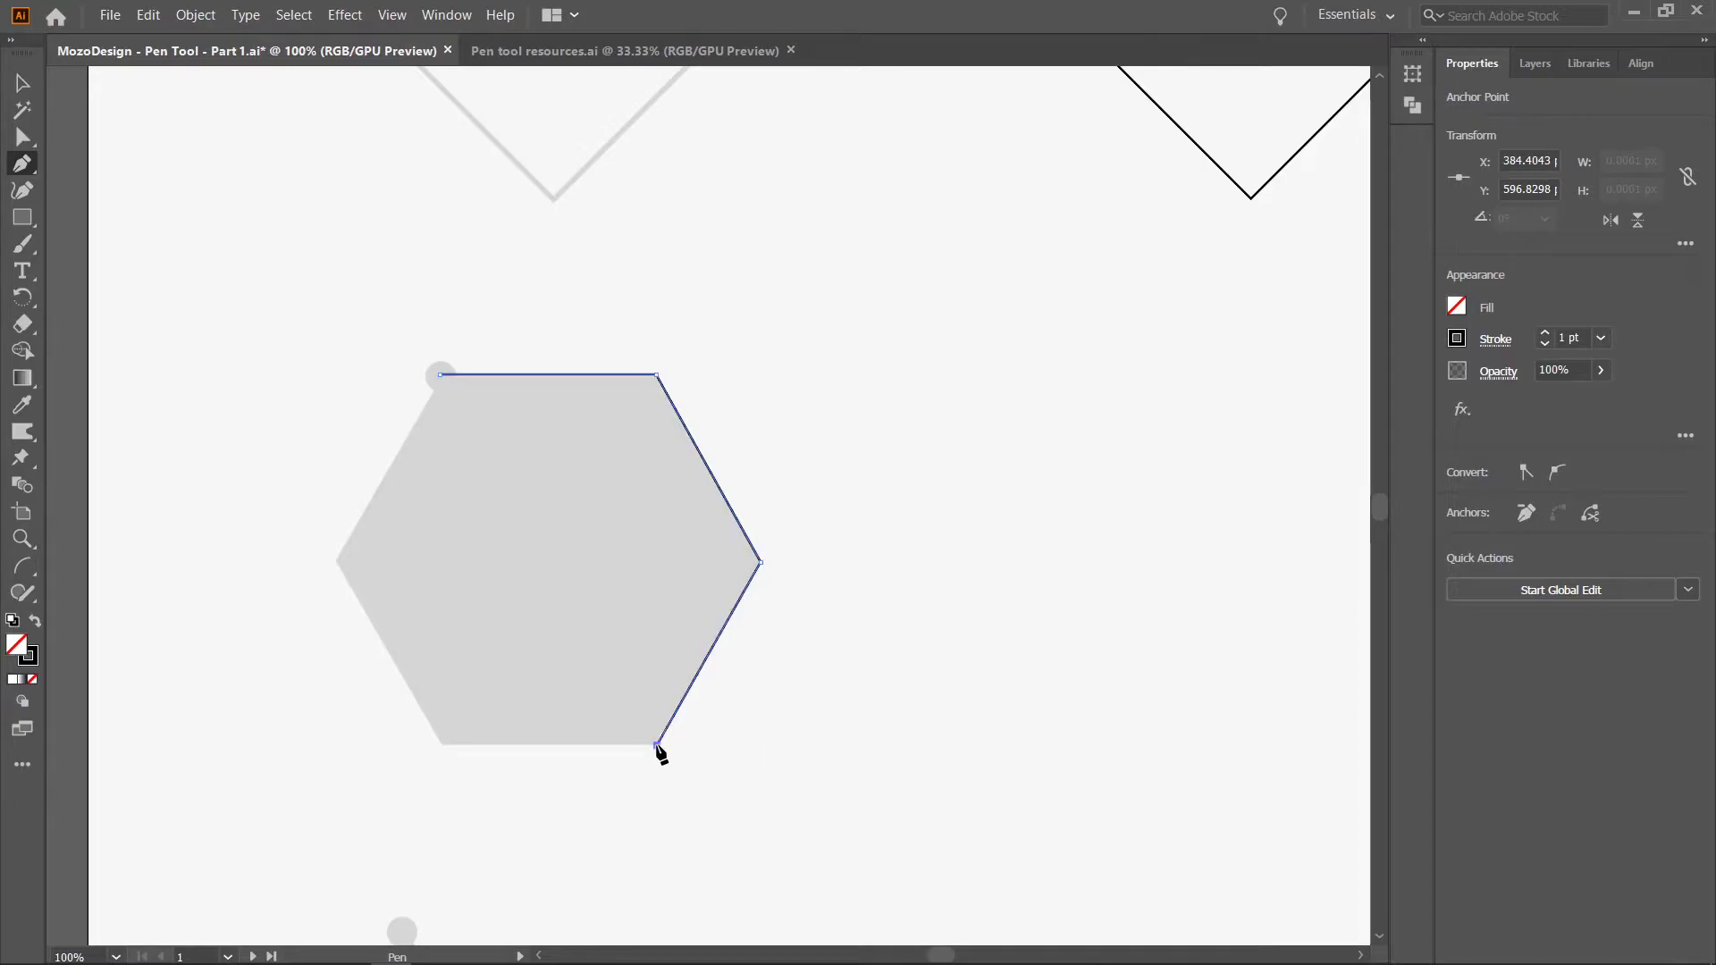
pyautogui.click(438, 744)
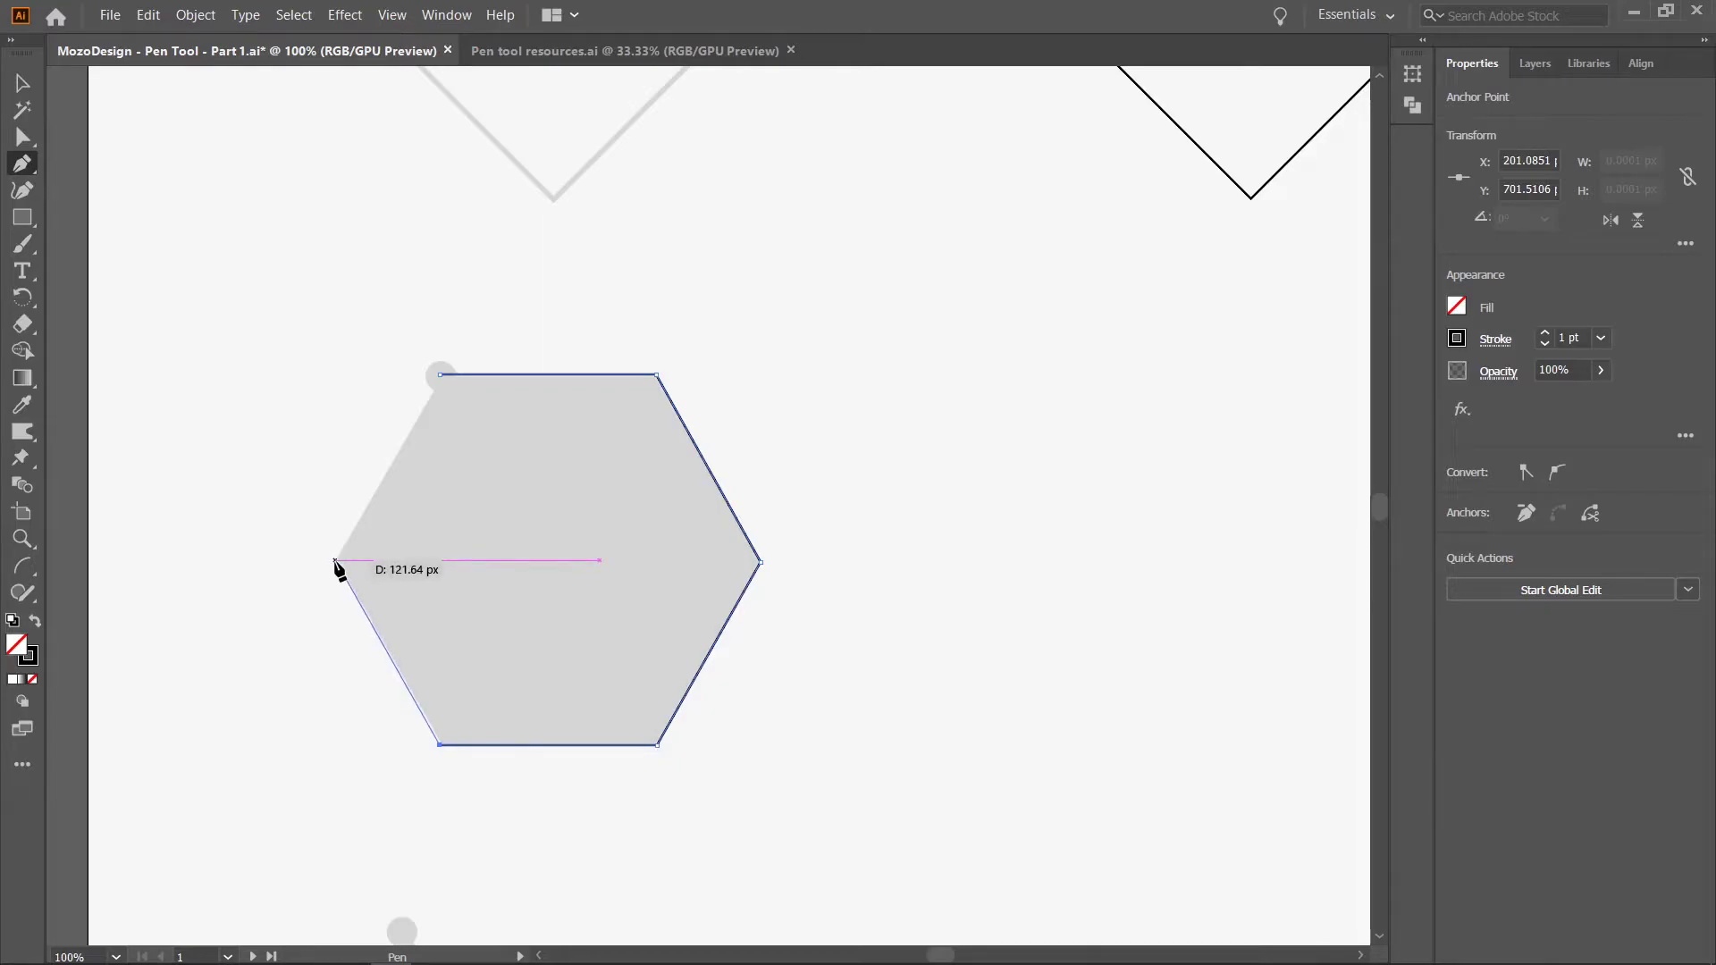
pyautogui.click(335, 561)
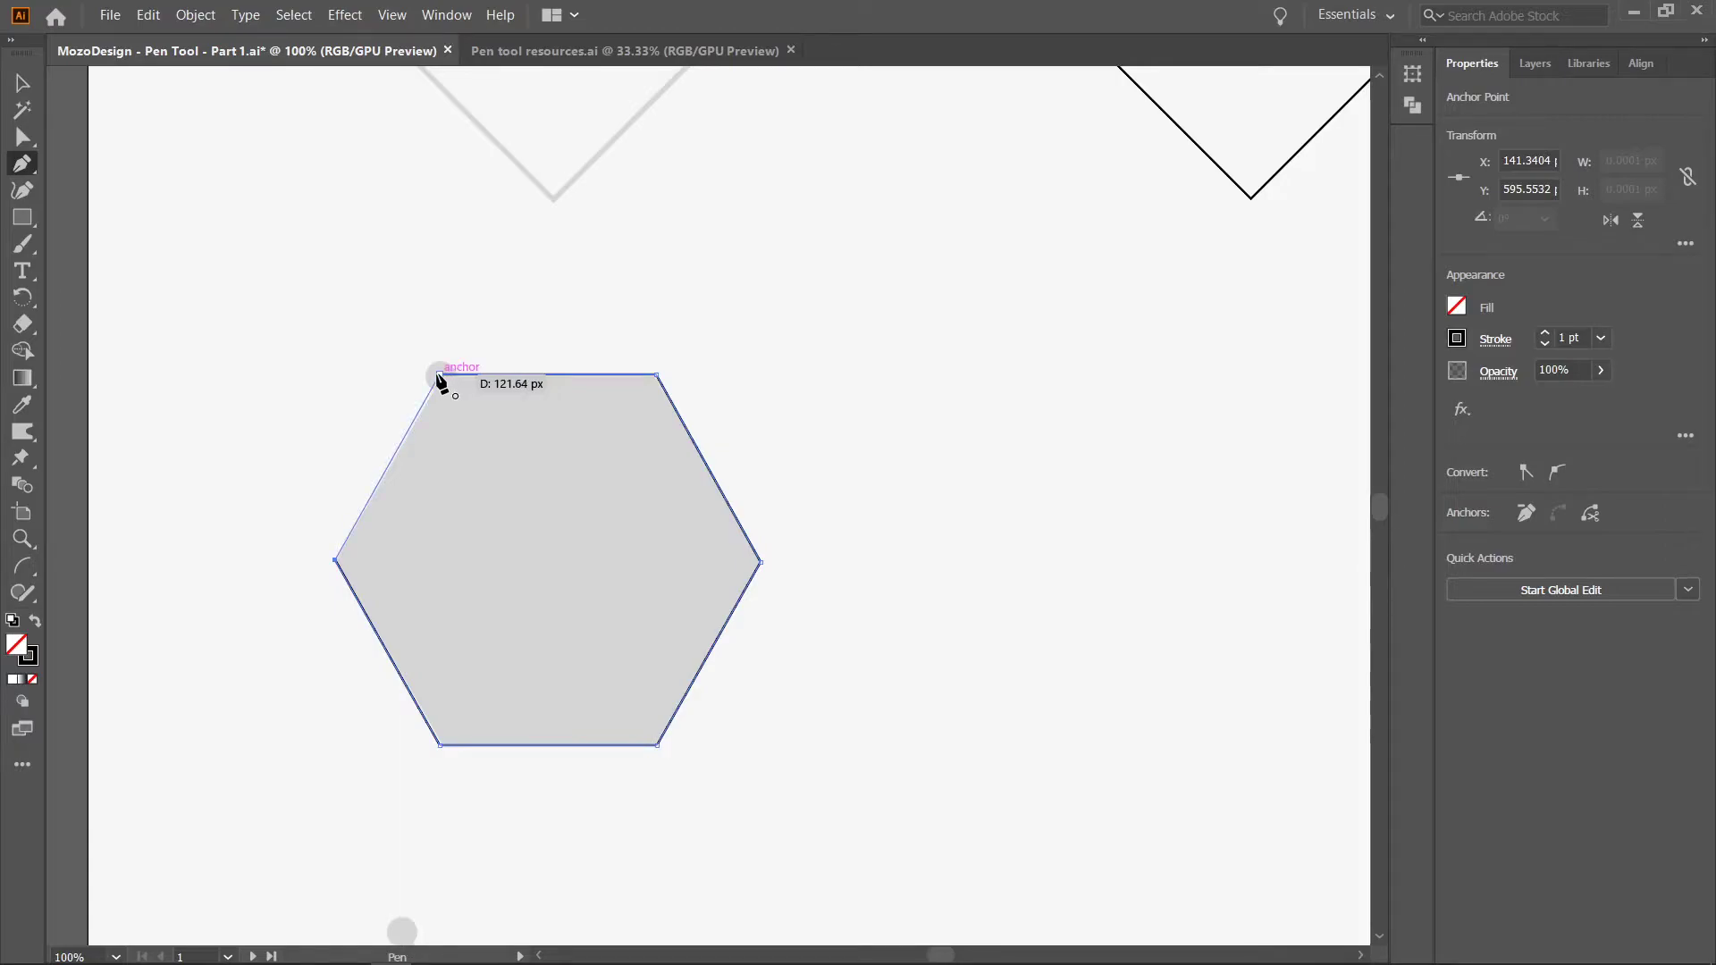
pyautogui.click(438, 375)
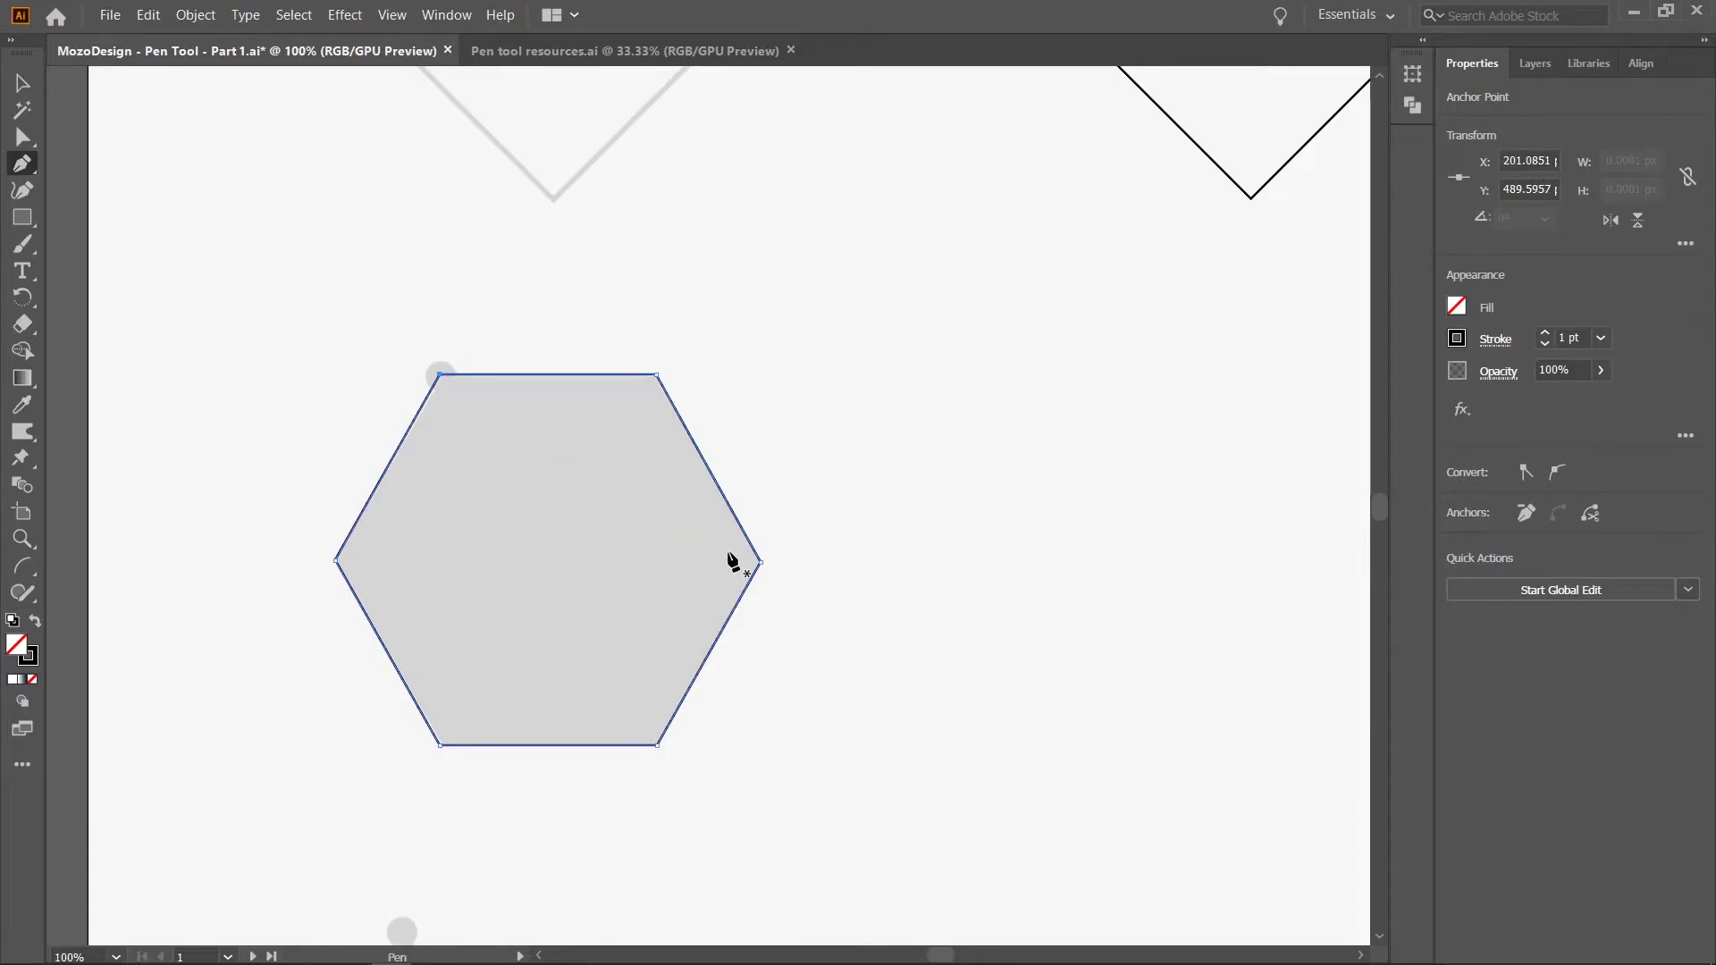
# - Move the traced hexagon to the right of its guide
pyautogui.press('v')
pyautogui.scroll(-1, 876, 507)
pyautogui.scroll(-3, 876, 508)
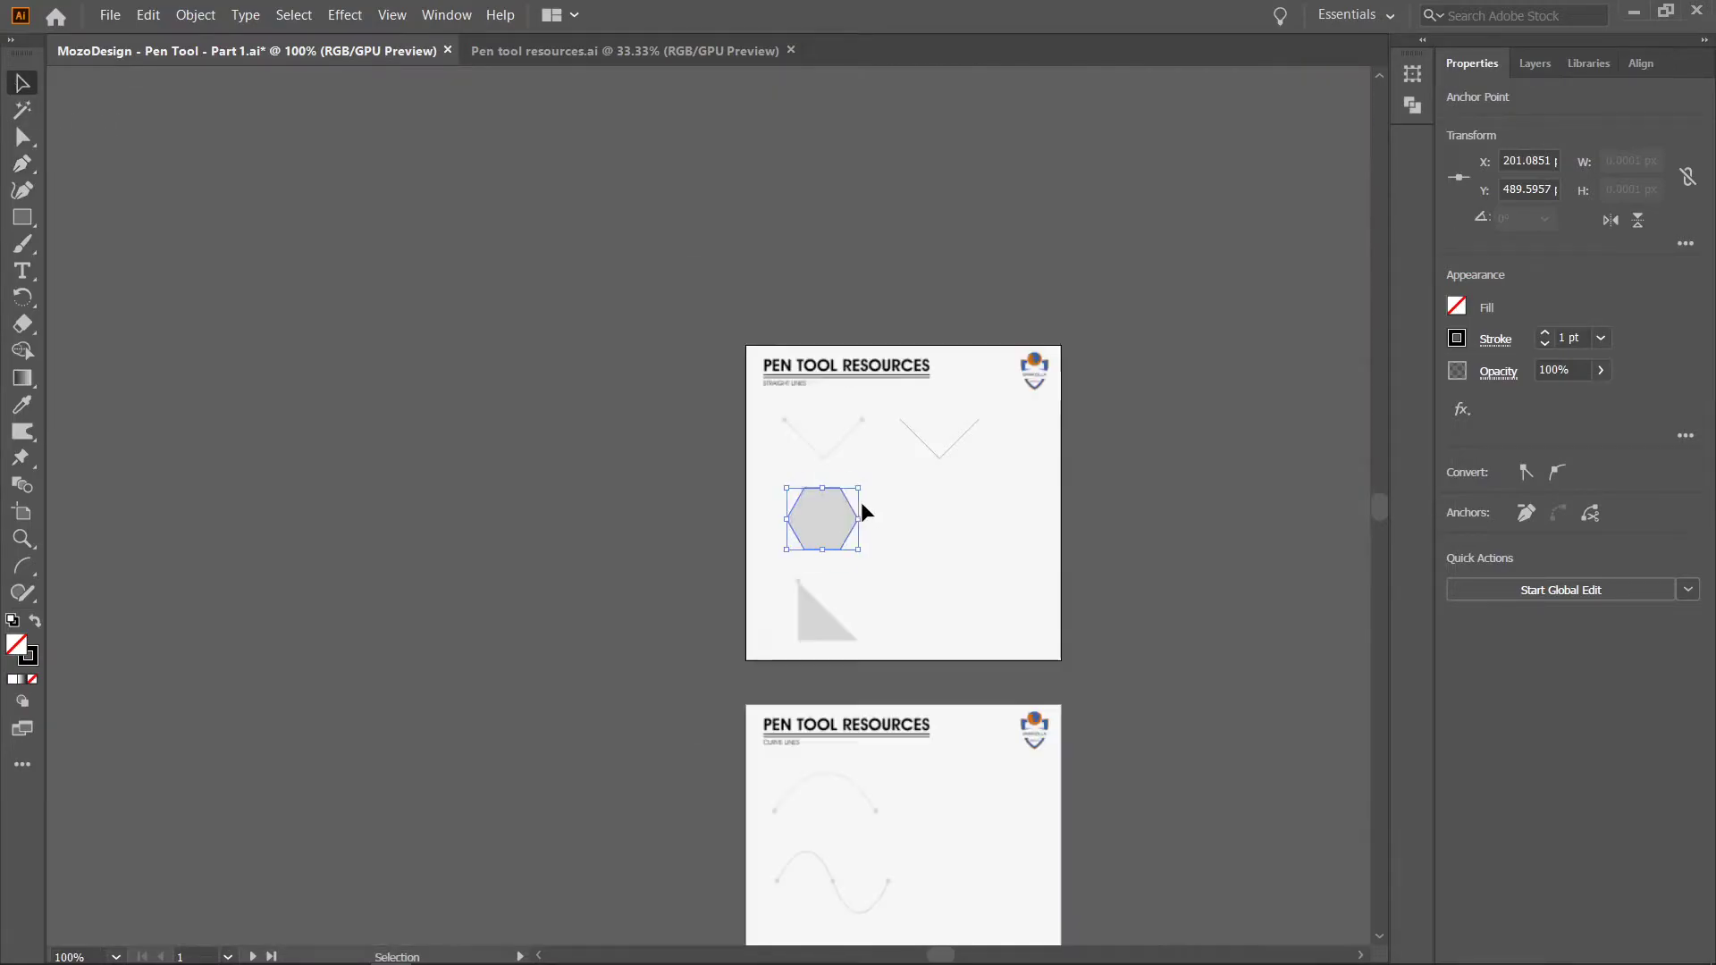
pyautogui.scroll(2, 842, 516)
pyautogui.scroll(2, 862, 544)
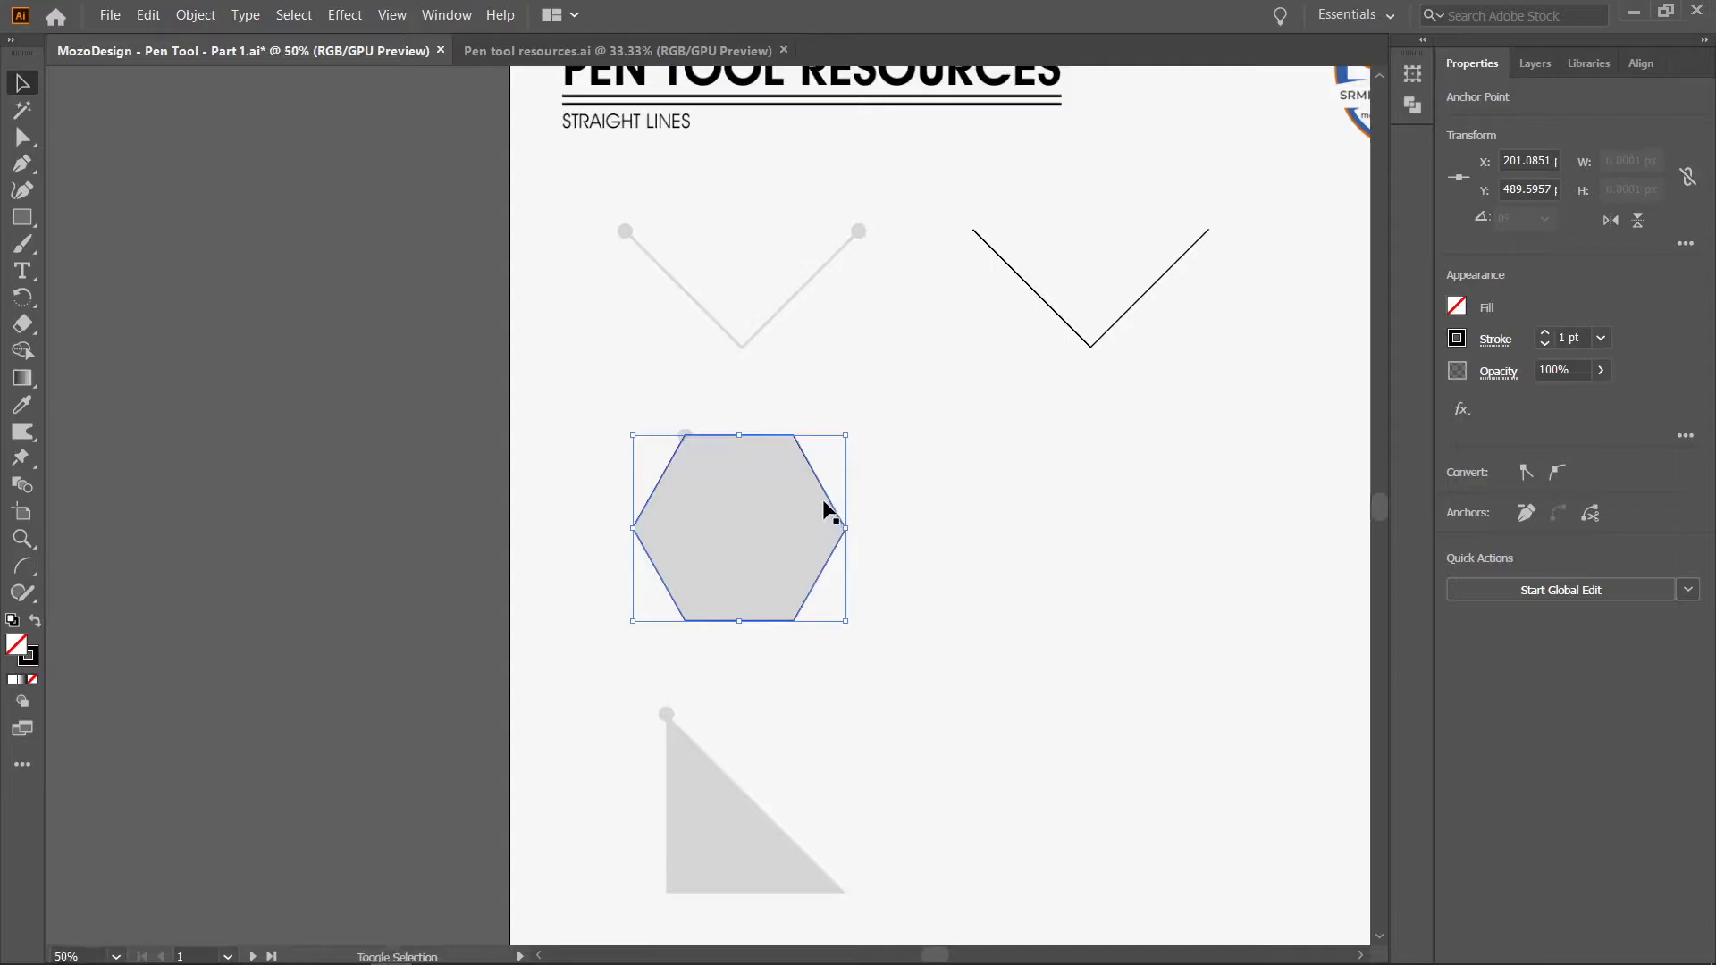
pyautogui.moveTo(820, 494); pyautogui.dragTo(1162, 507)
pyautogui.scroll(-3, 817, 619)
pyautogui.scroll(-1, 684, 581)
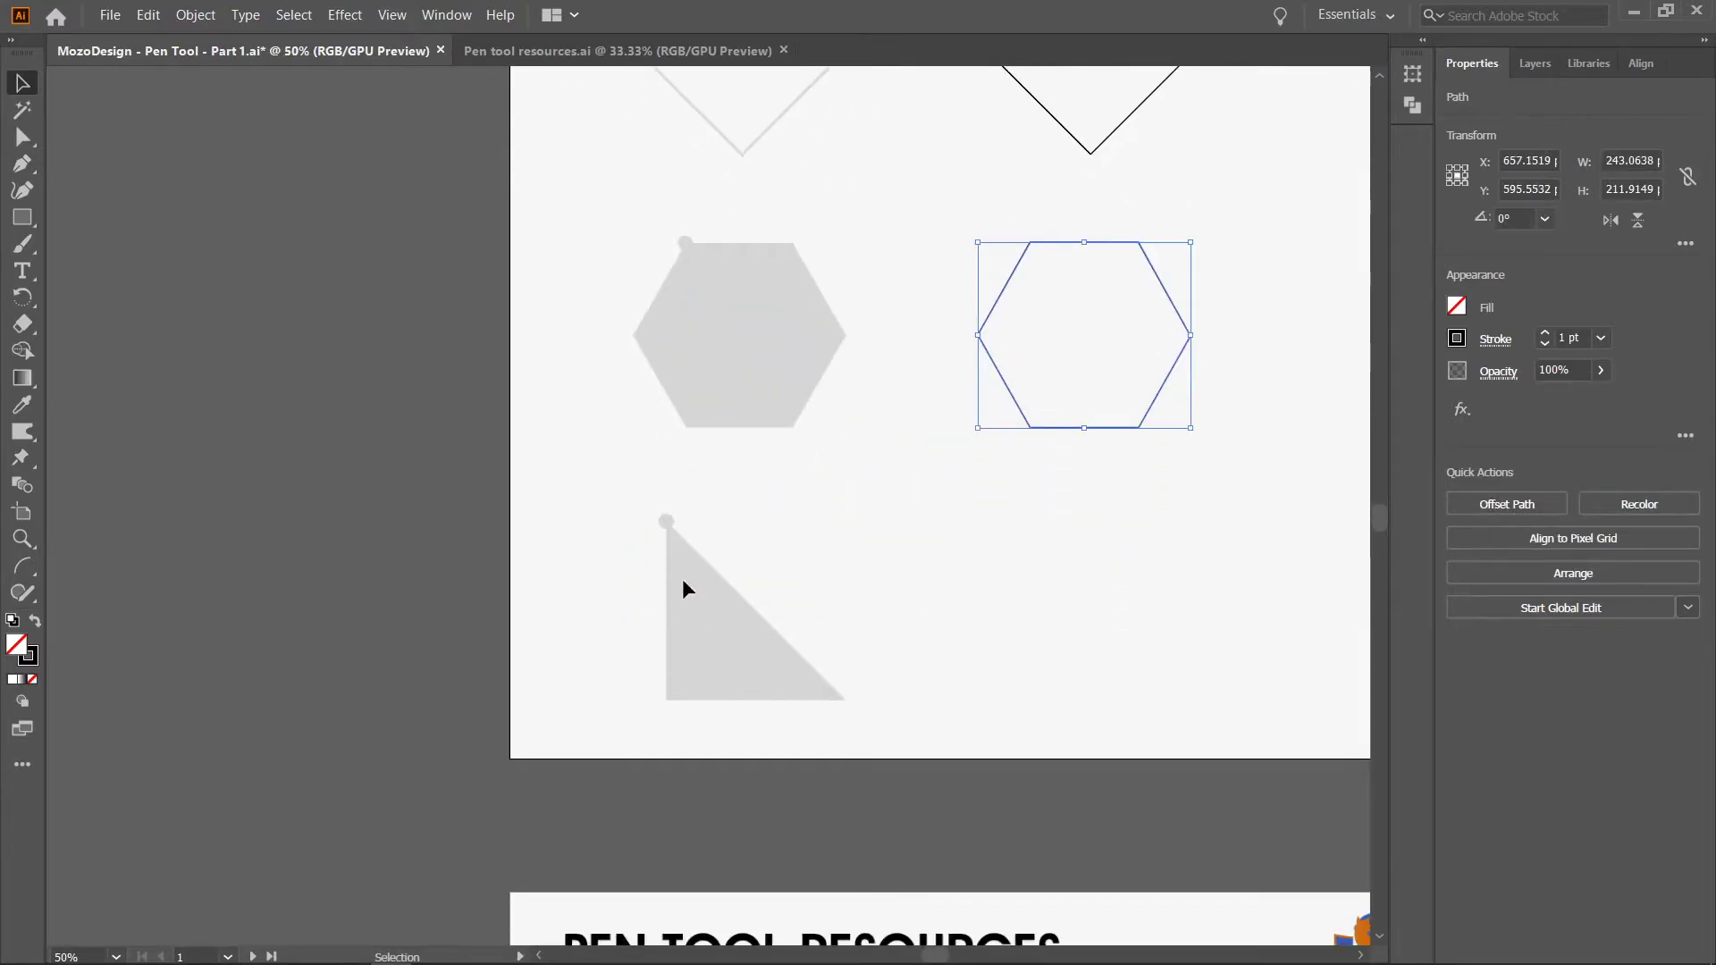
# - Trace the right-triangle guide as a closed three-corner path
pyautogui.scroll(2, 663, 587)
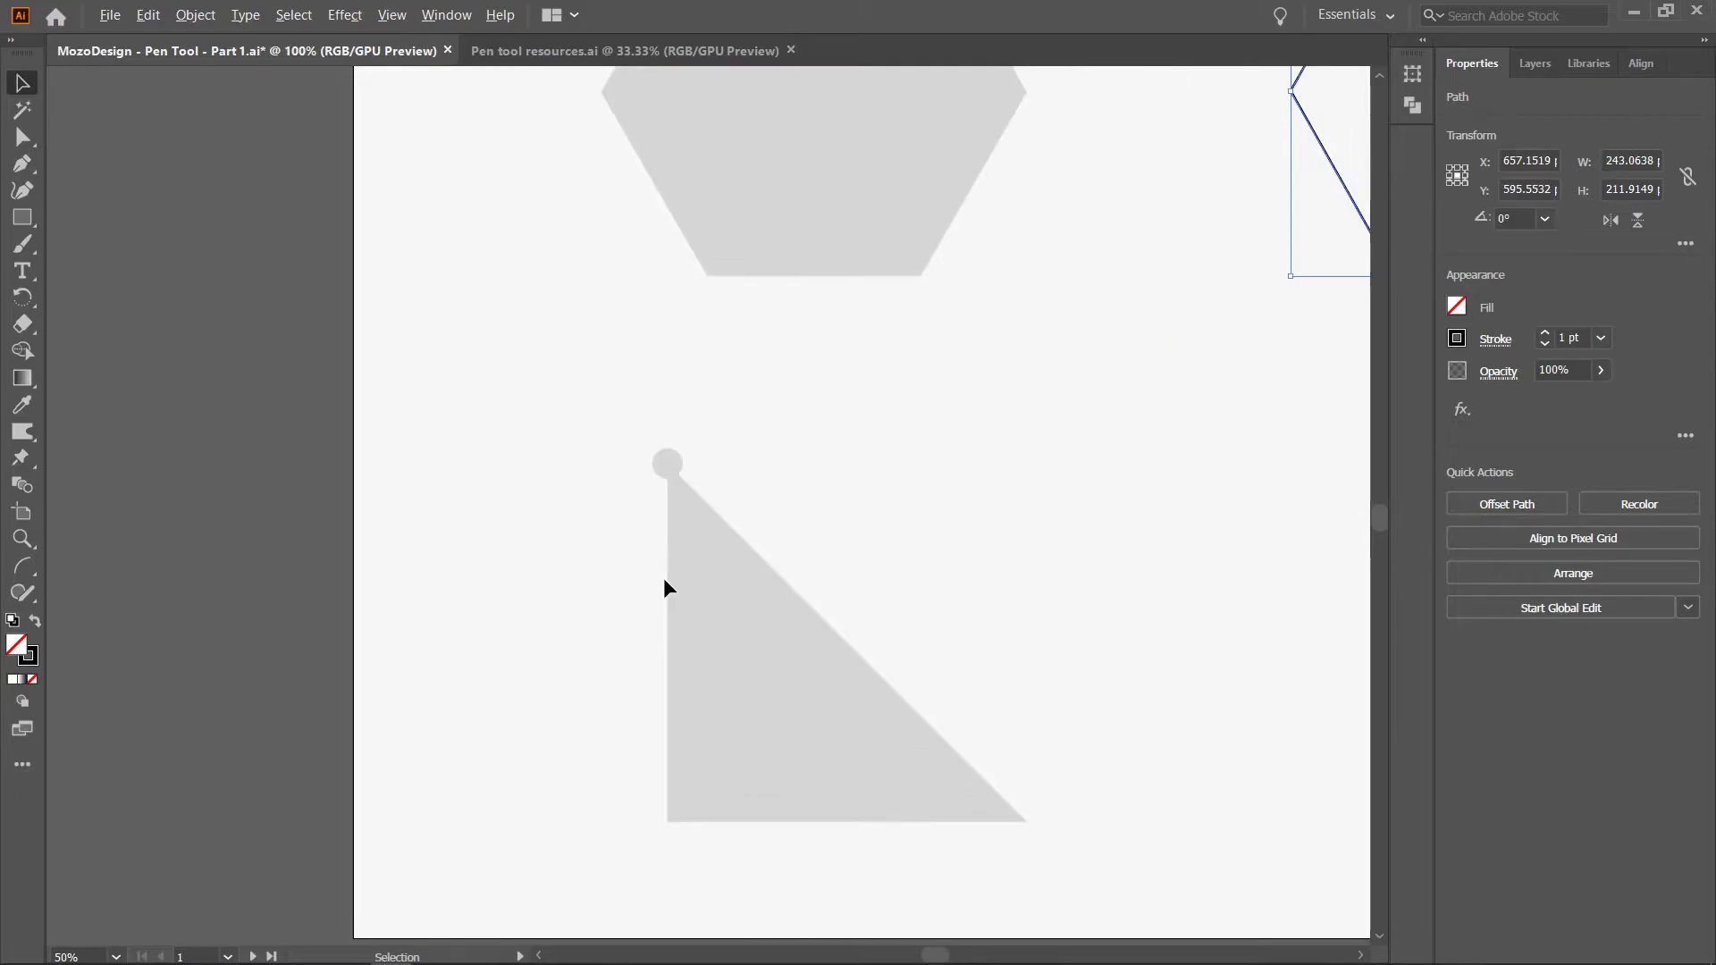
pyautogui.click(23, 163)
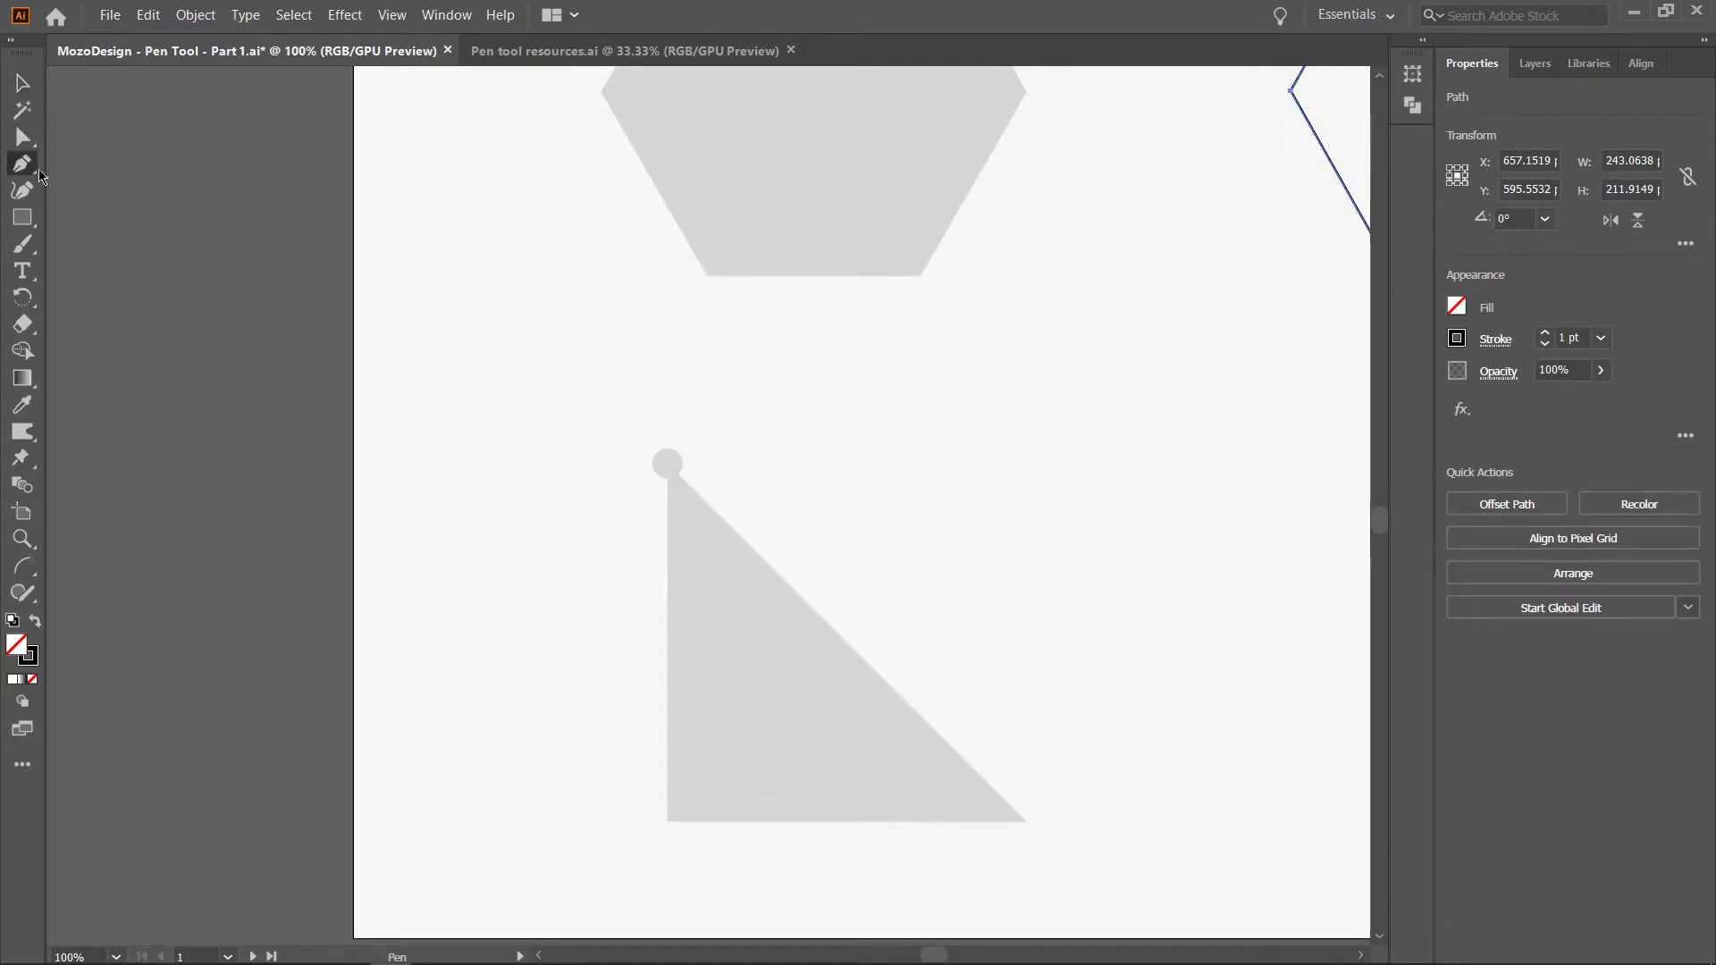
pyautogui.click(666, 464)
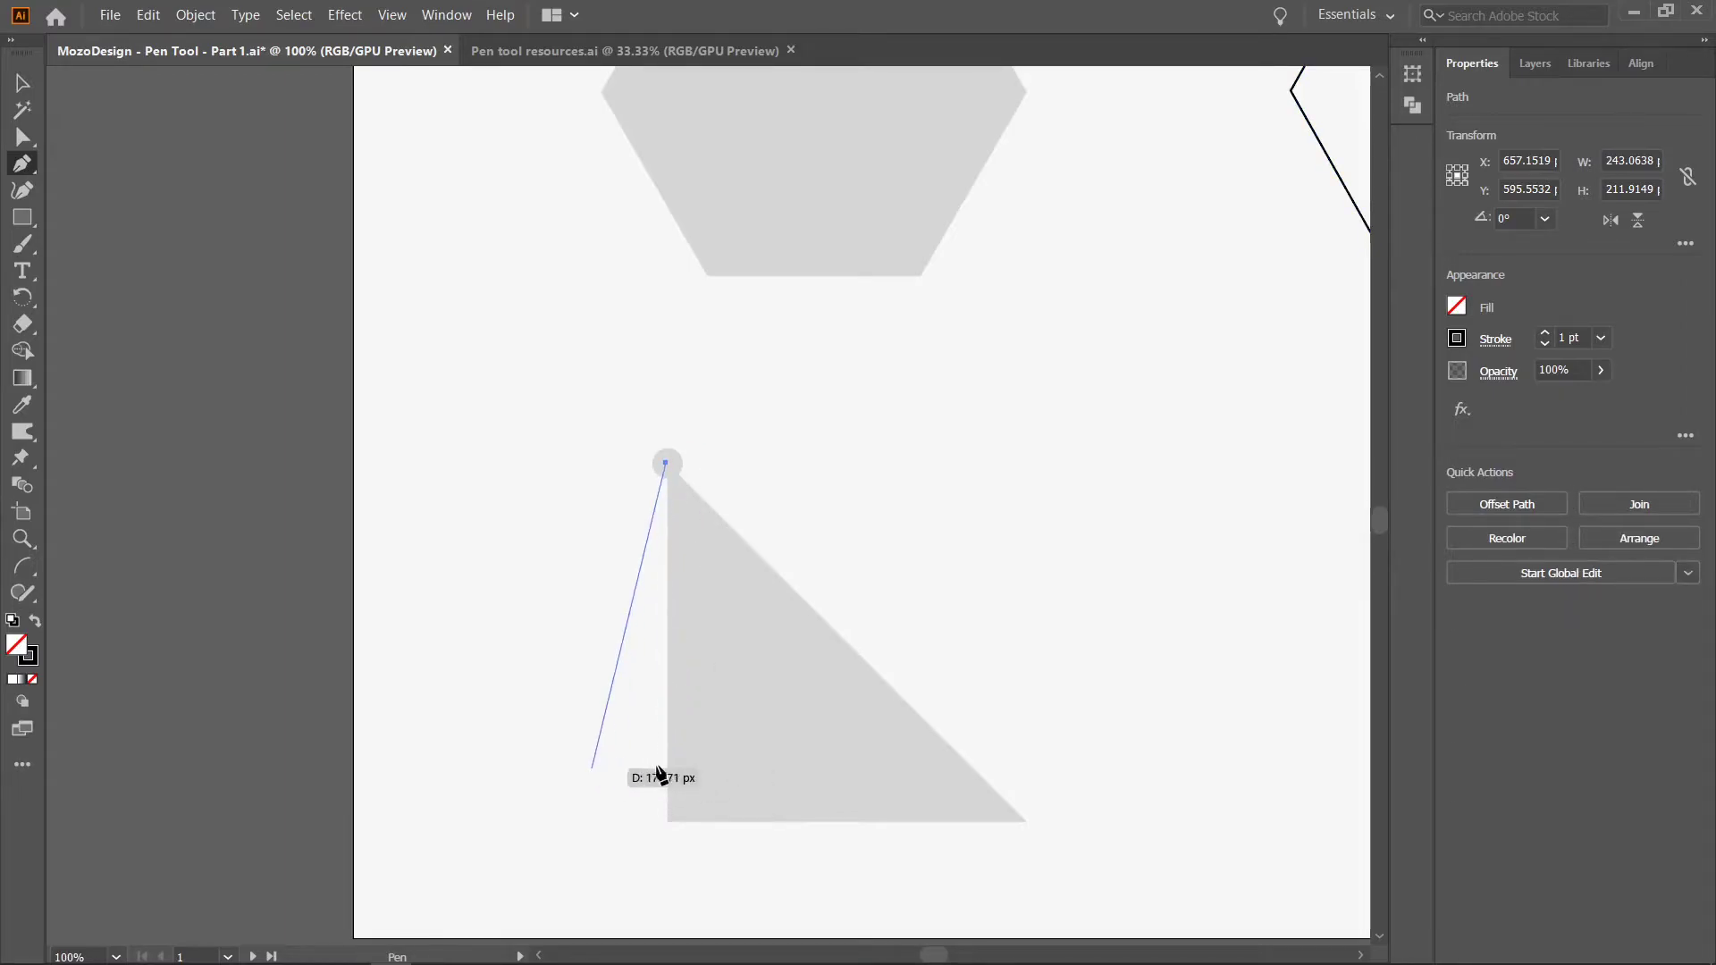
pyautogui.click(666, 821)
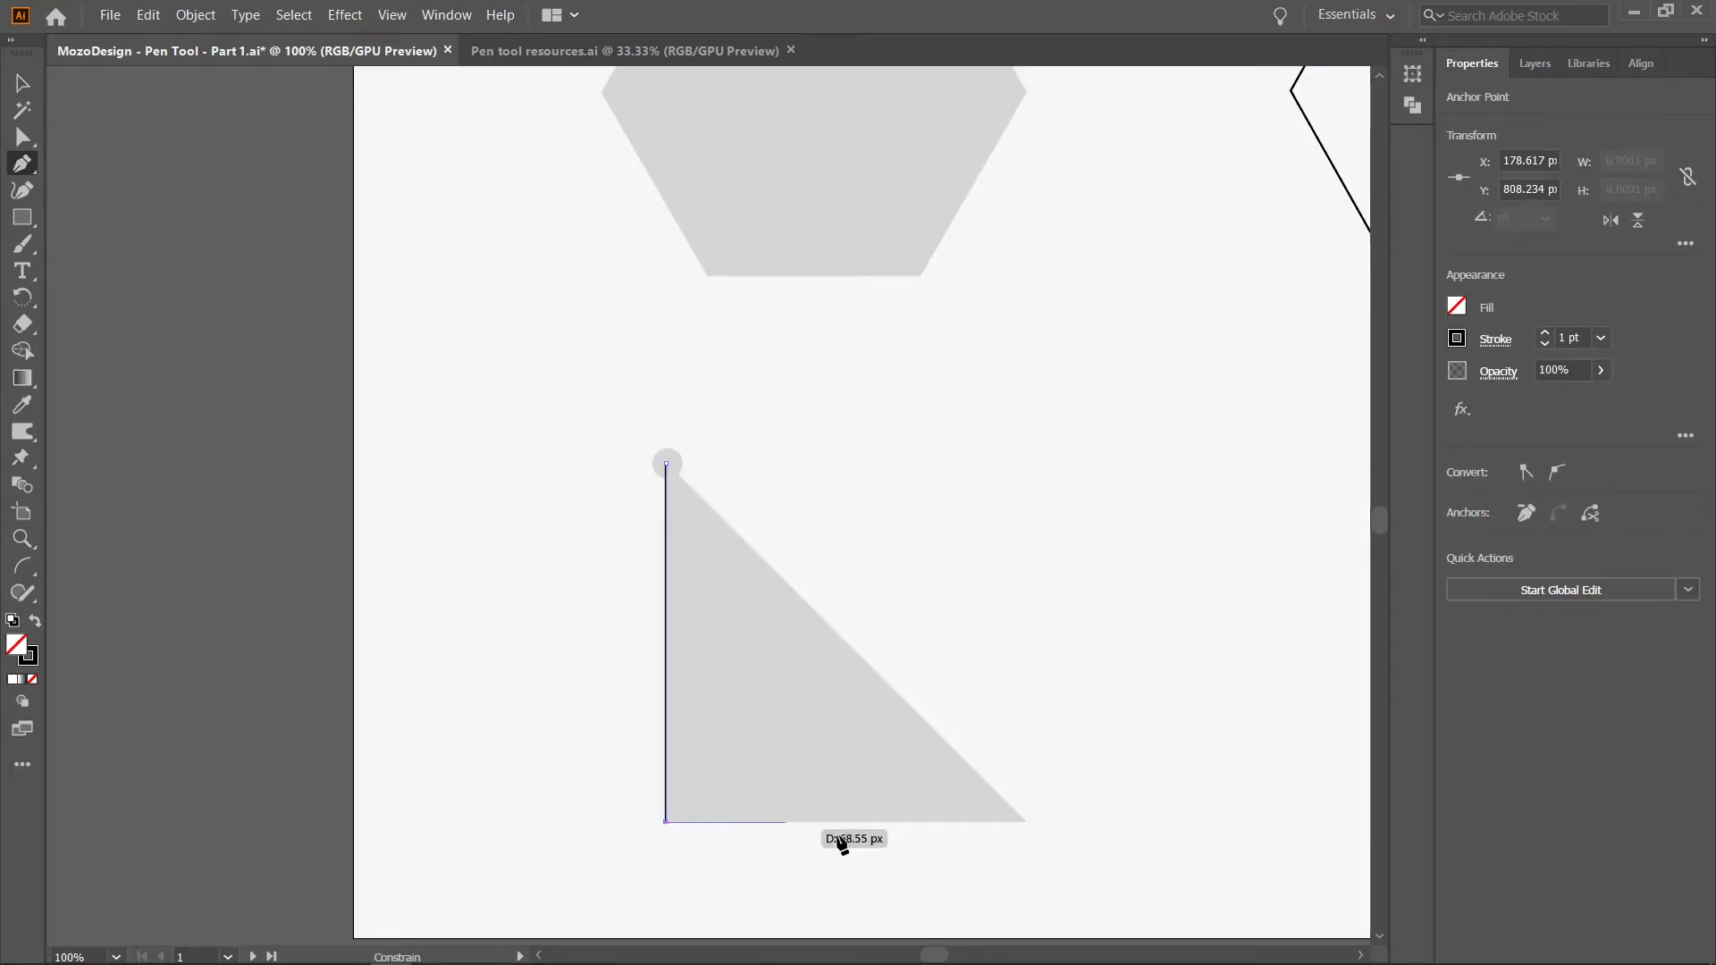
pyautogui.click(1025, 821)
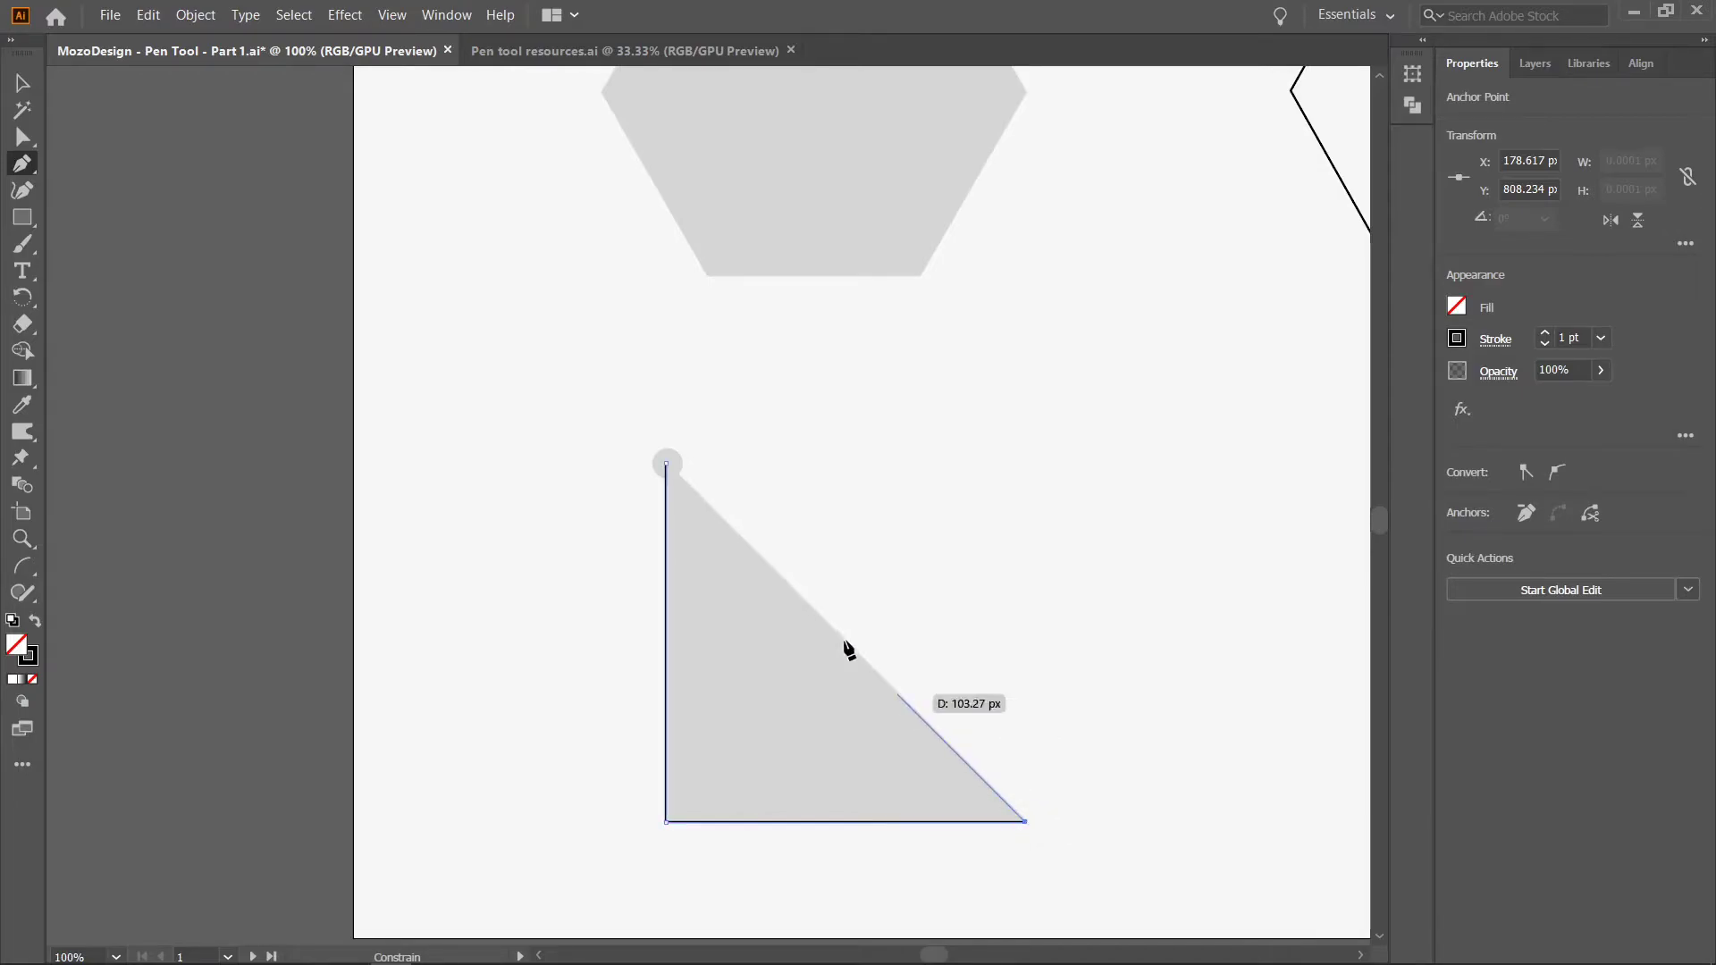
pyautogui.click(667, 464)
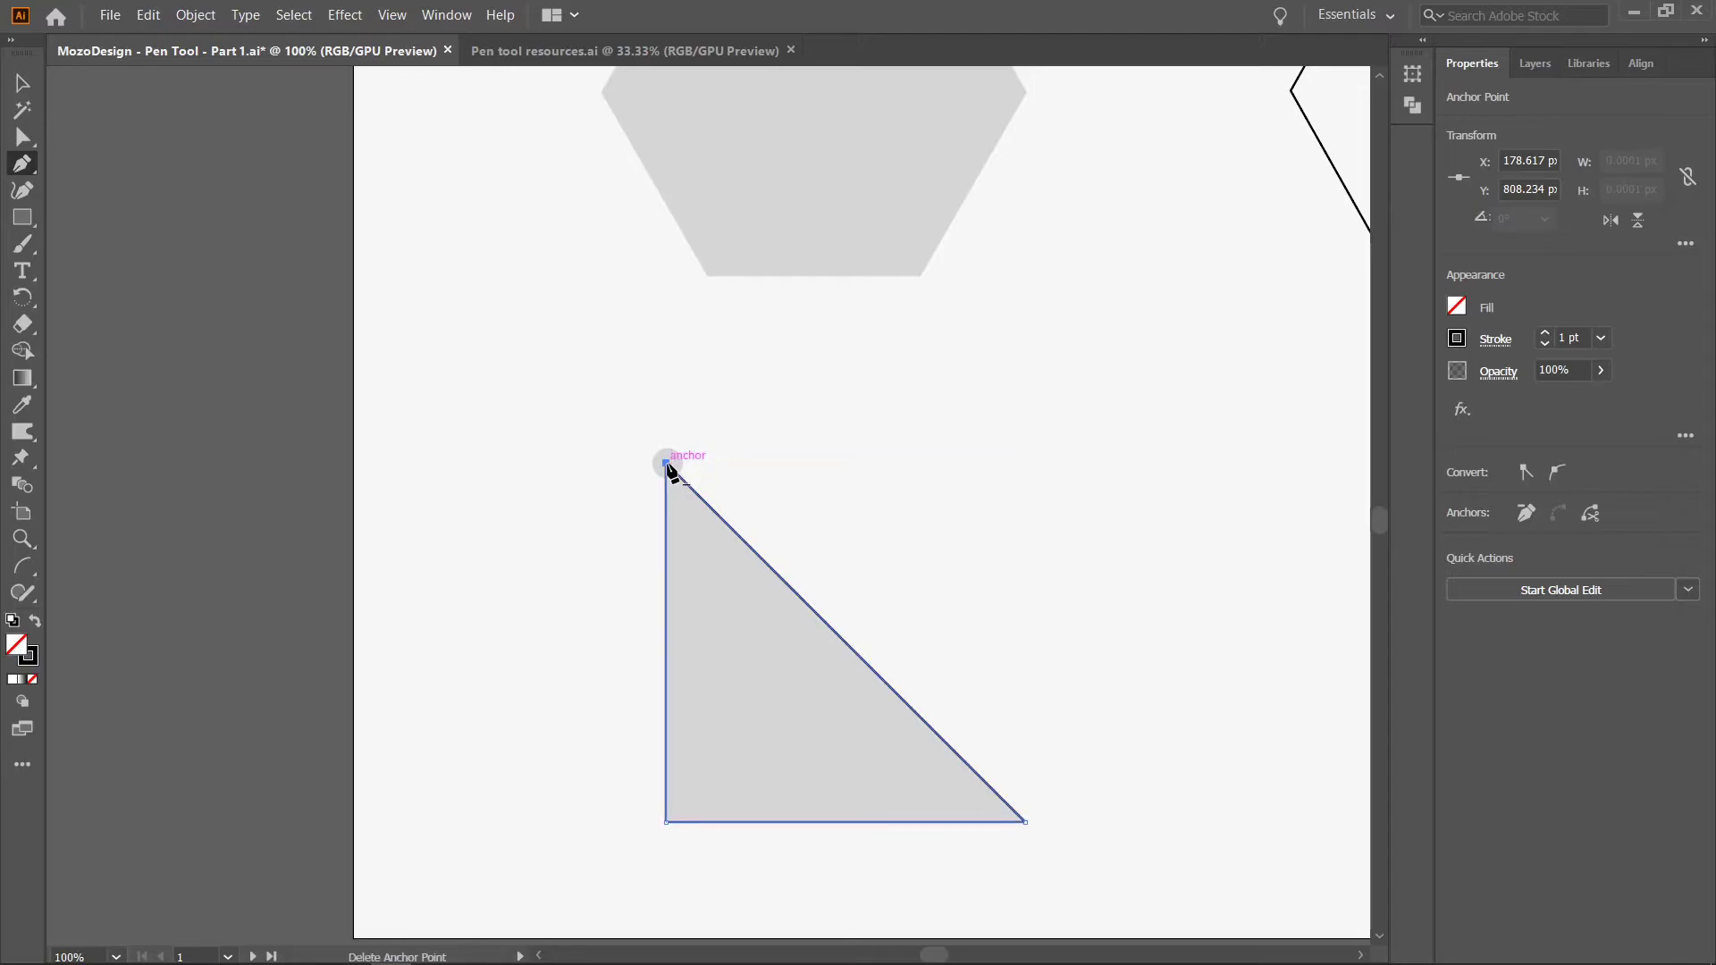
# - Move the traced triangle right of its guide with the Direct Selection tool
pyautogui.click(22, 136)
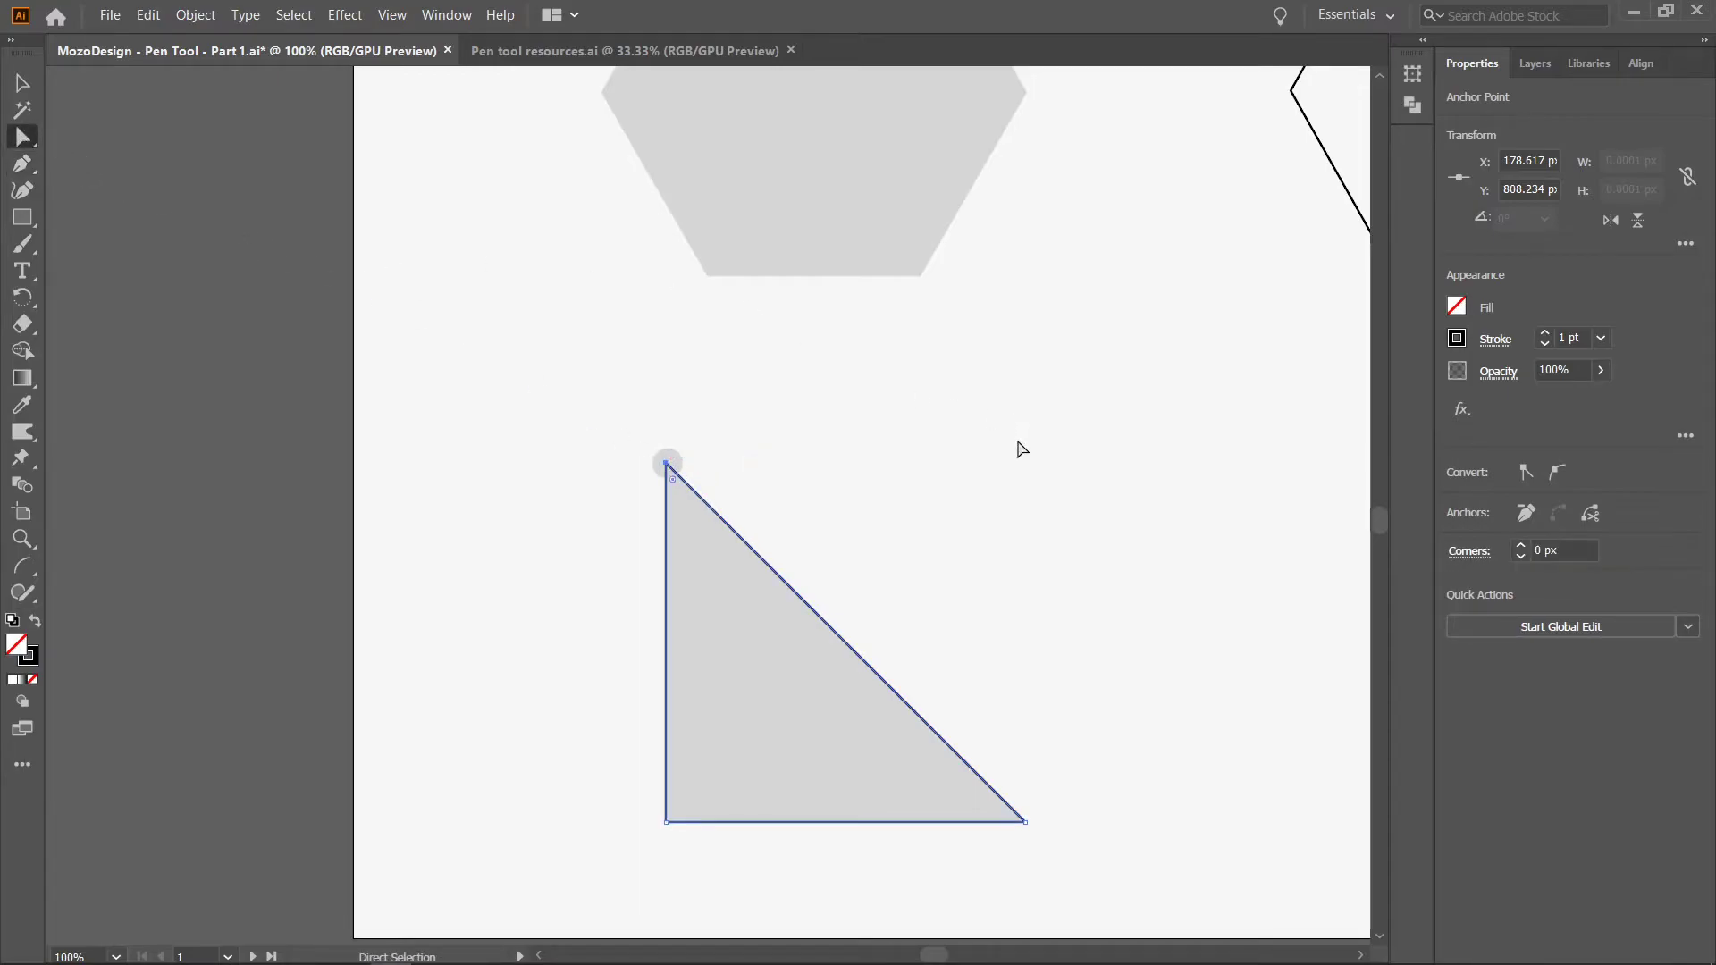
pyautogui.scroll(-2, 1018, 450)
pyautogui.hscroll(2, 1019, 450)
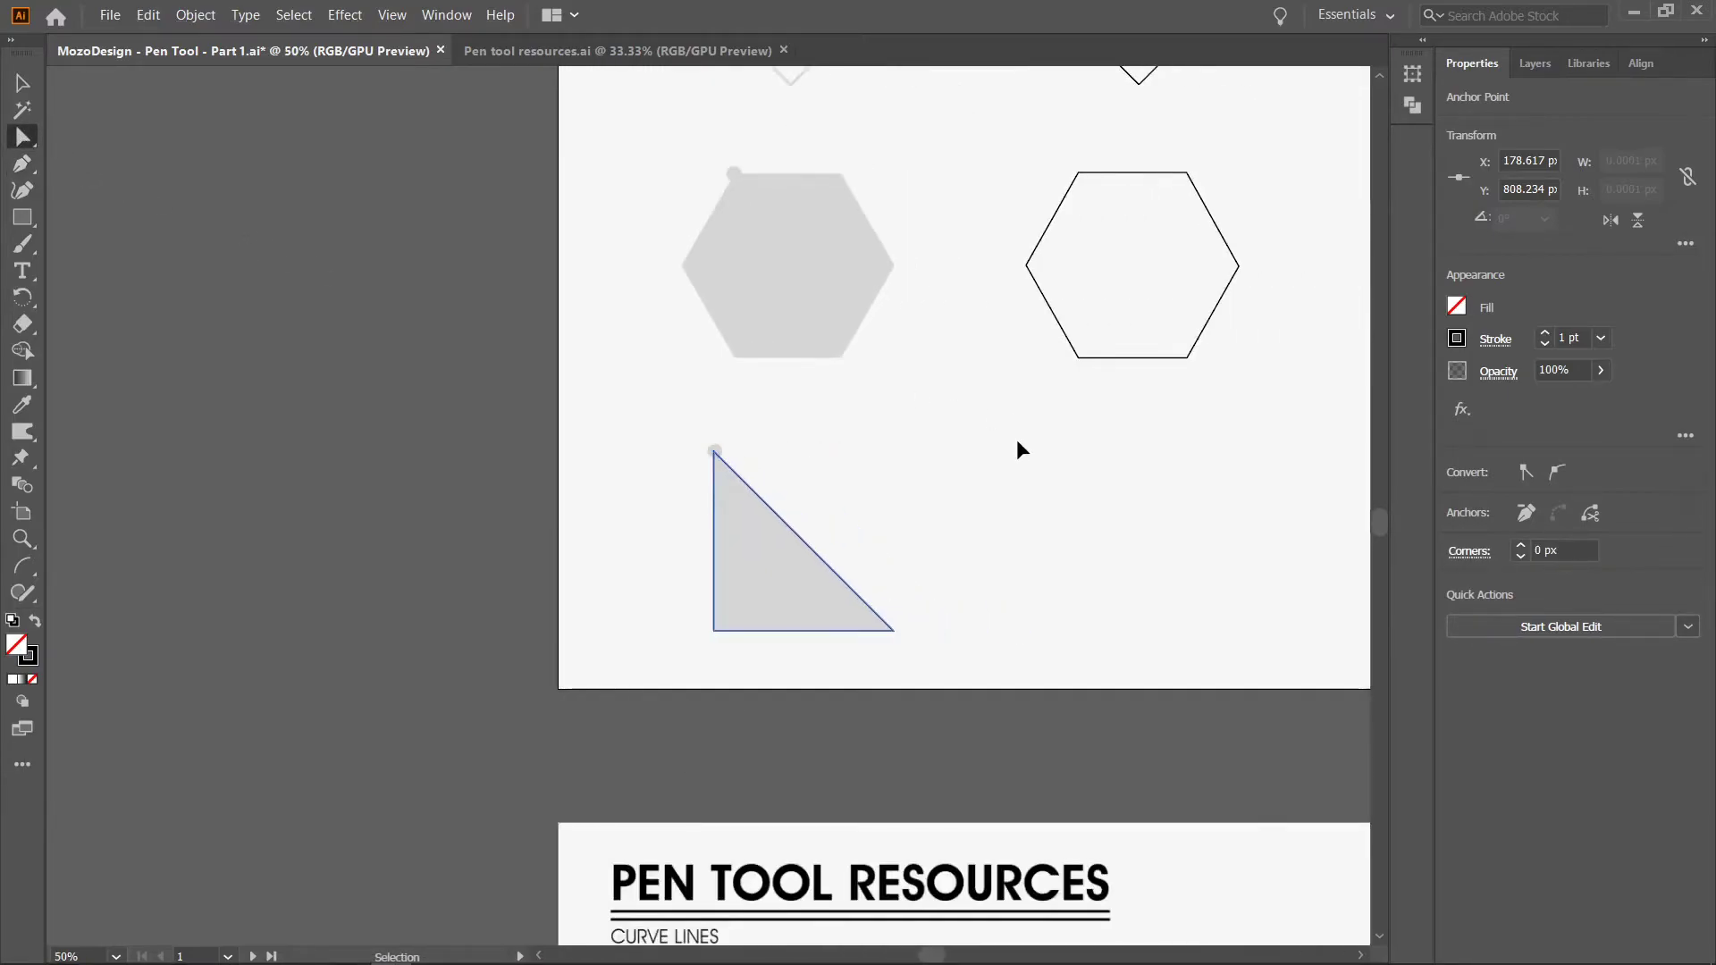
pyautogui.hscroll(2, 1018, 449)
pyautogui.hscroll(2, 1016, 442)
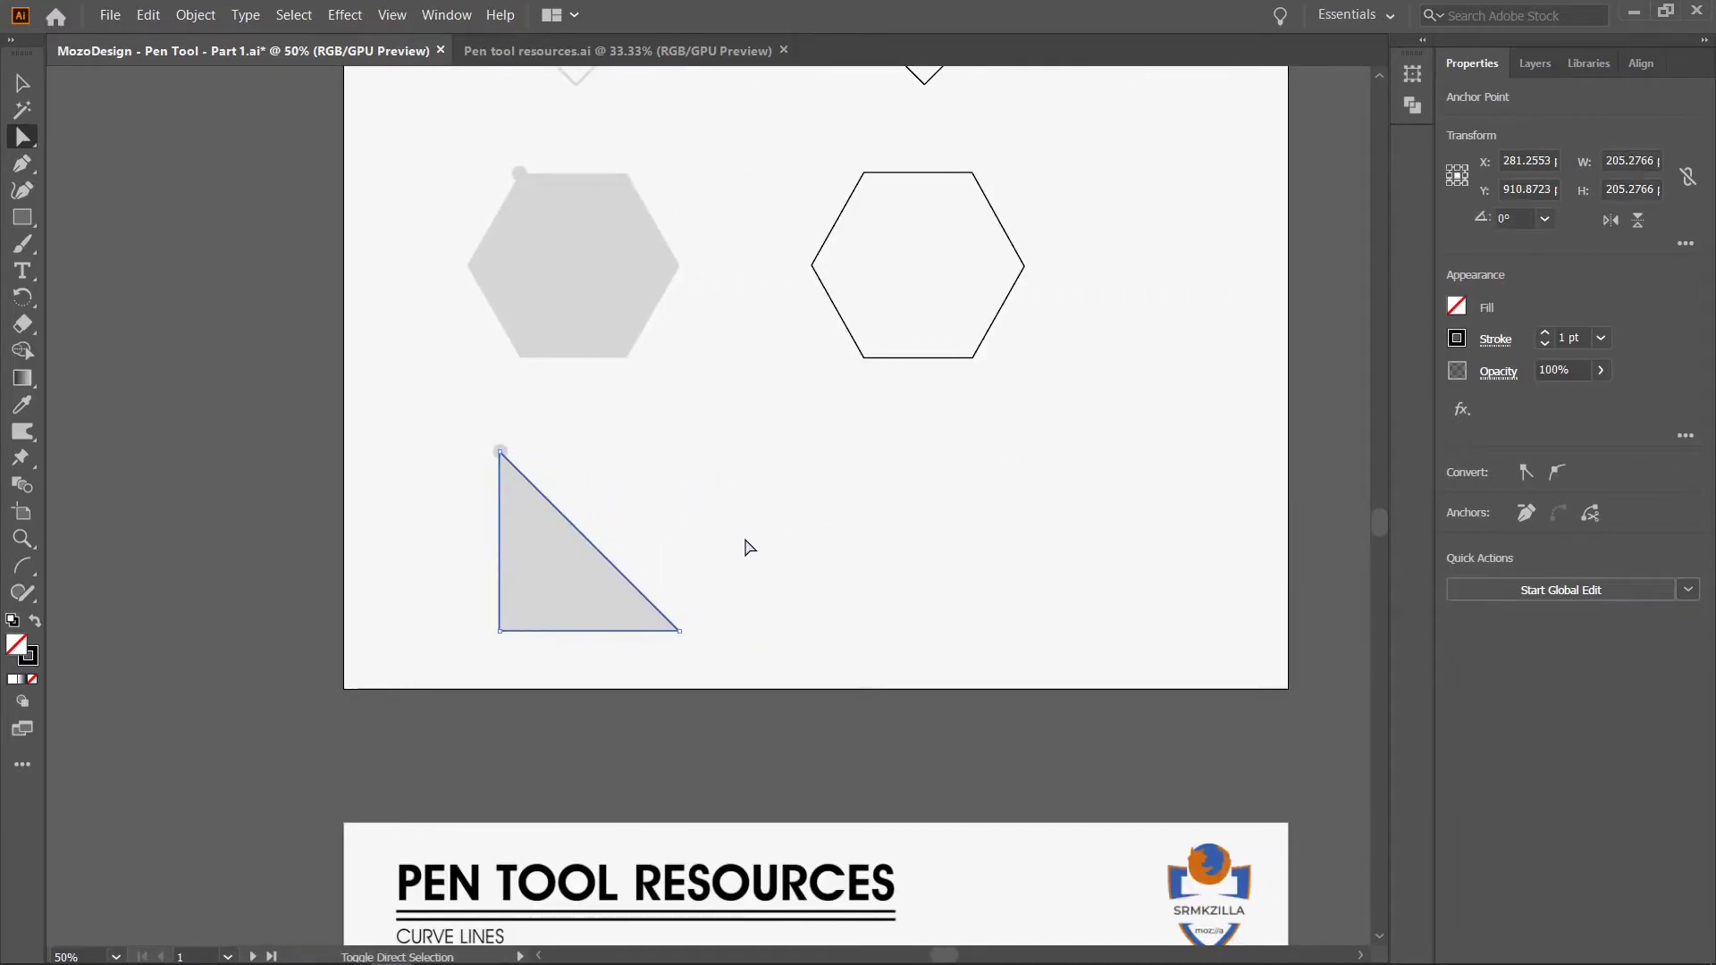
pyautogui.moveTo(588, 540); pyautogui.dragTo(935, 547)
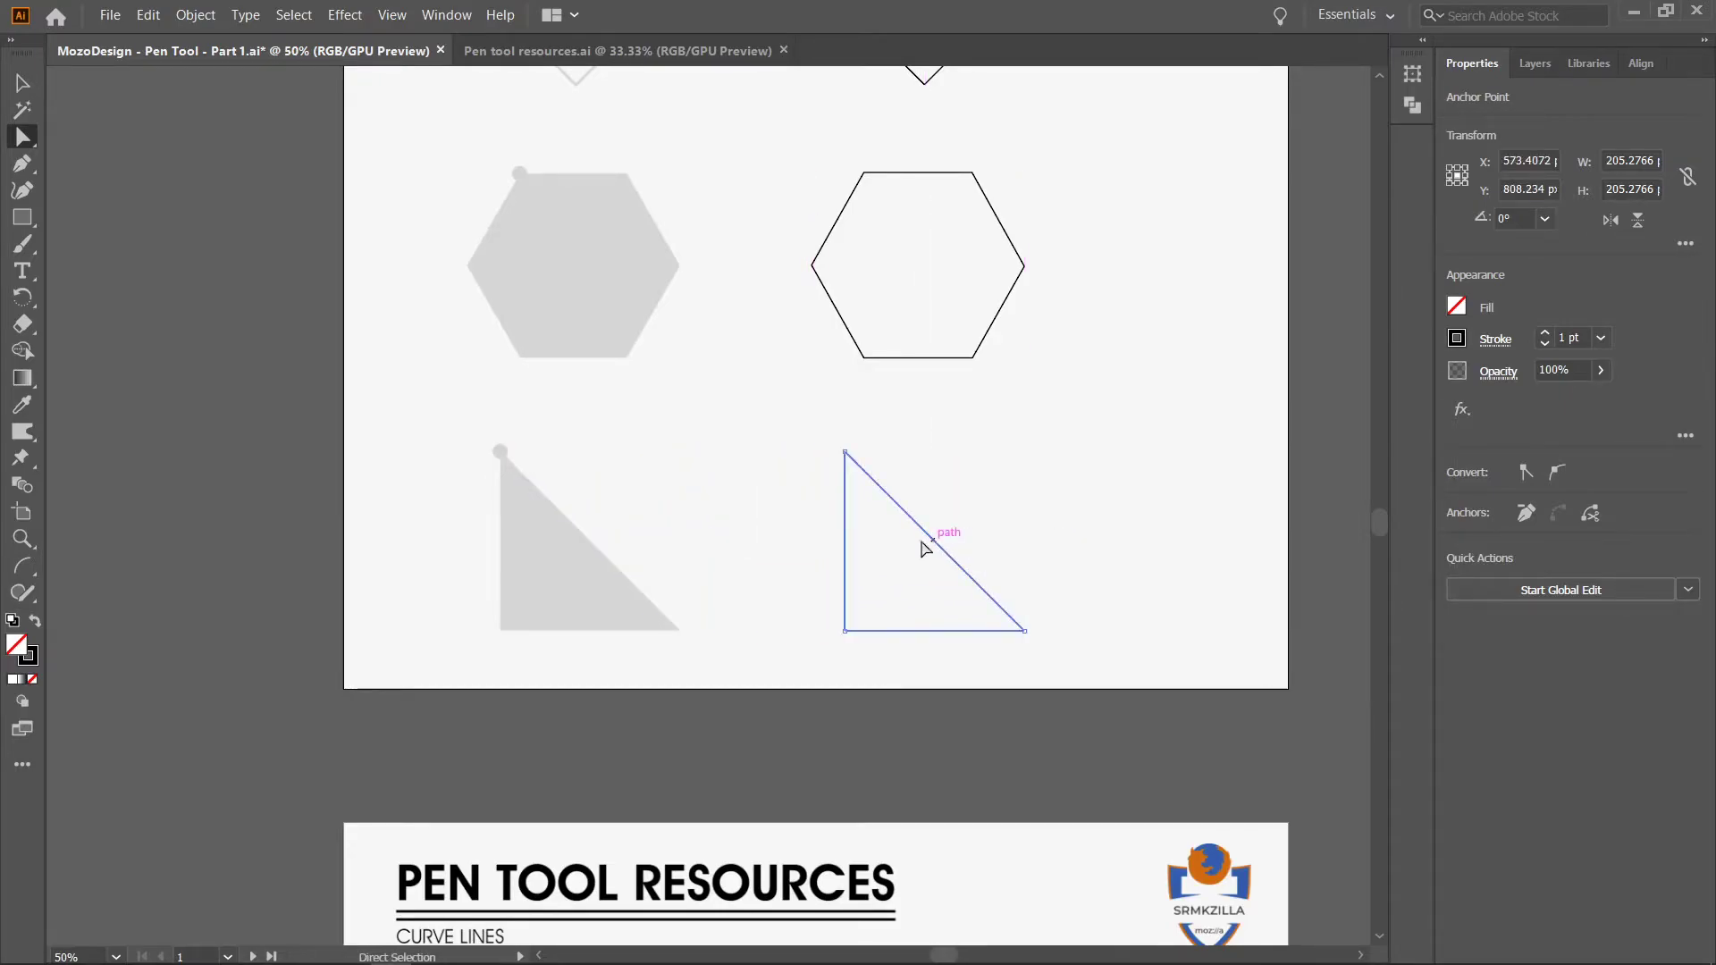
# - Pan down with Space to bring the Curve Lines artboard into view
pyautogui.press('space')
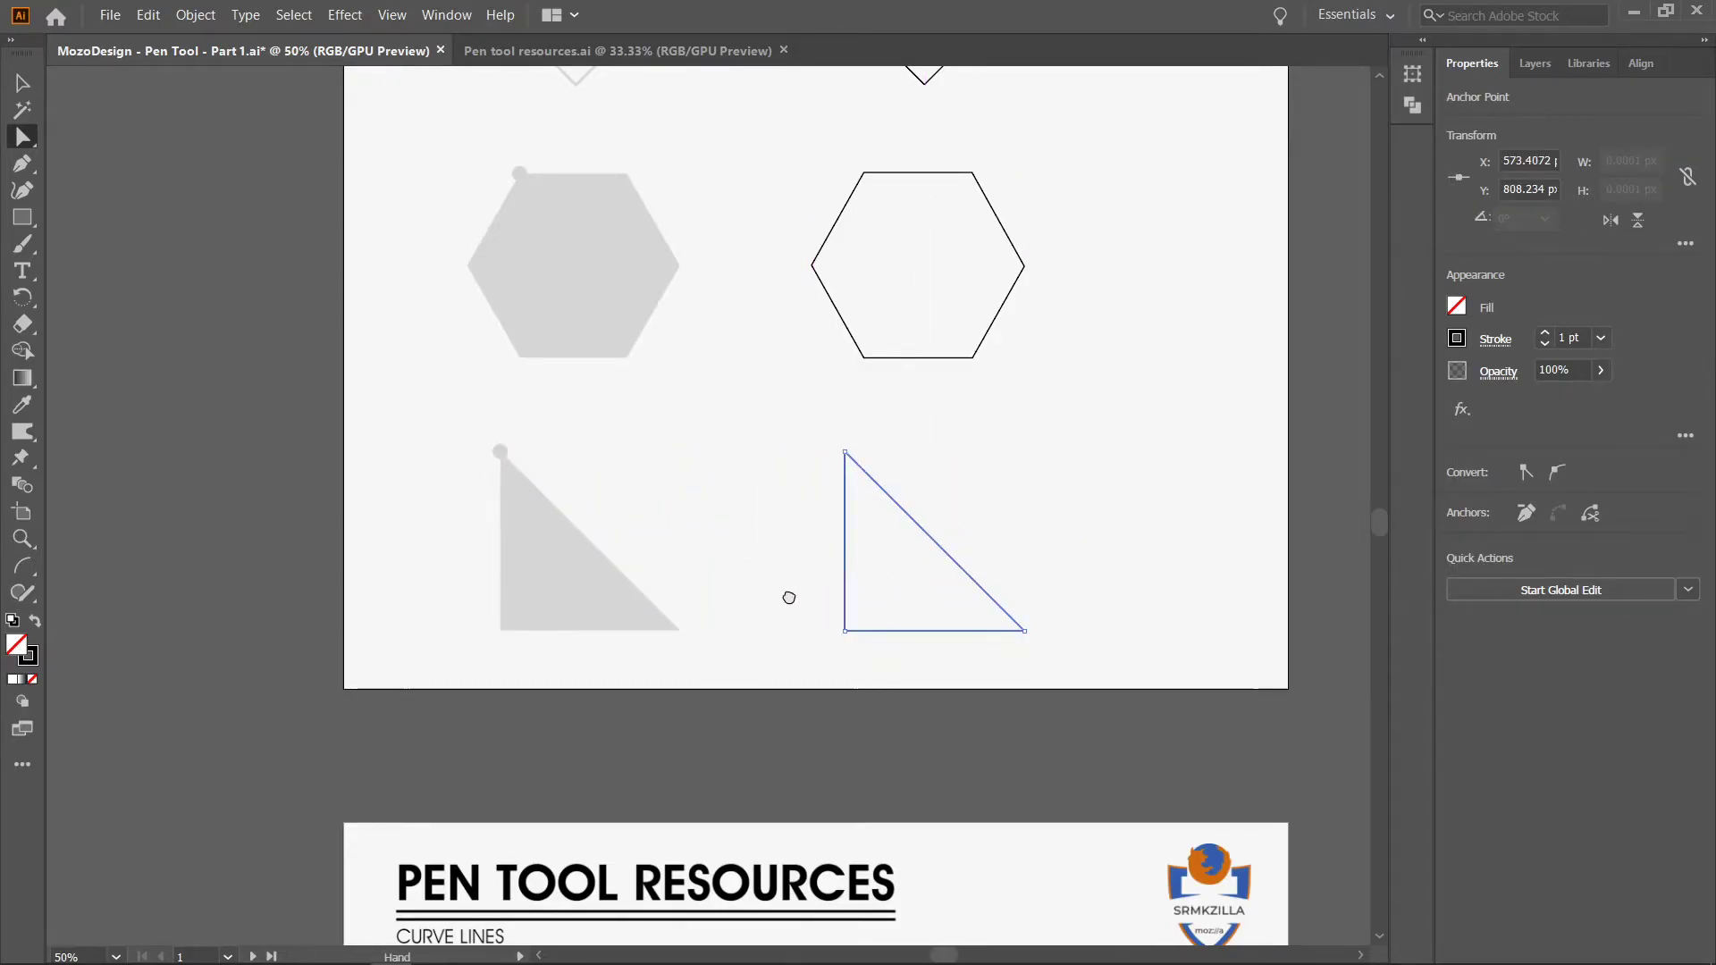
pyautogui.moveTo(790, 605); pyautogui.dragTo(782, 454)
pyautogui.moveTo(779, 661); pyautogui.dragTo(785, 566)
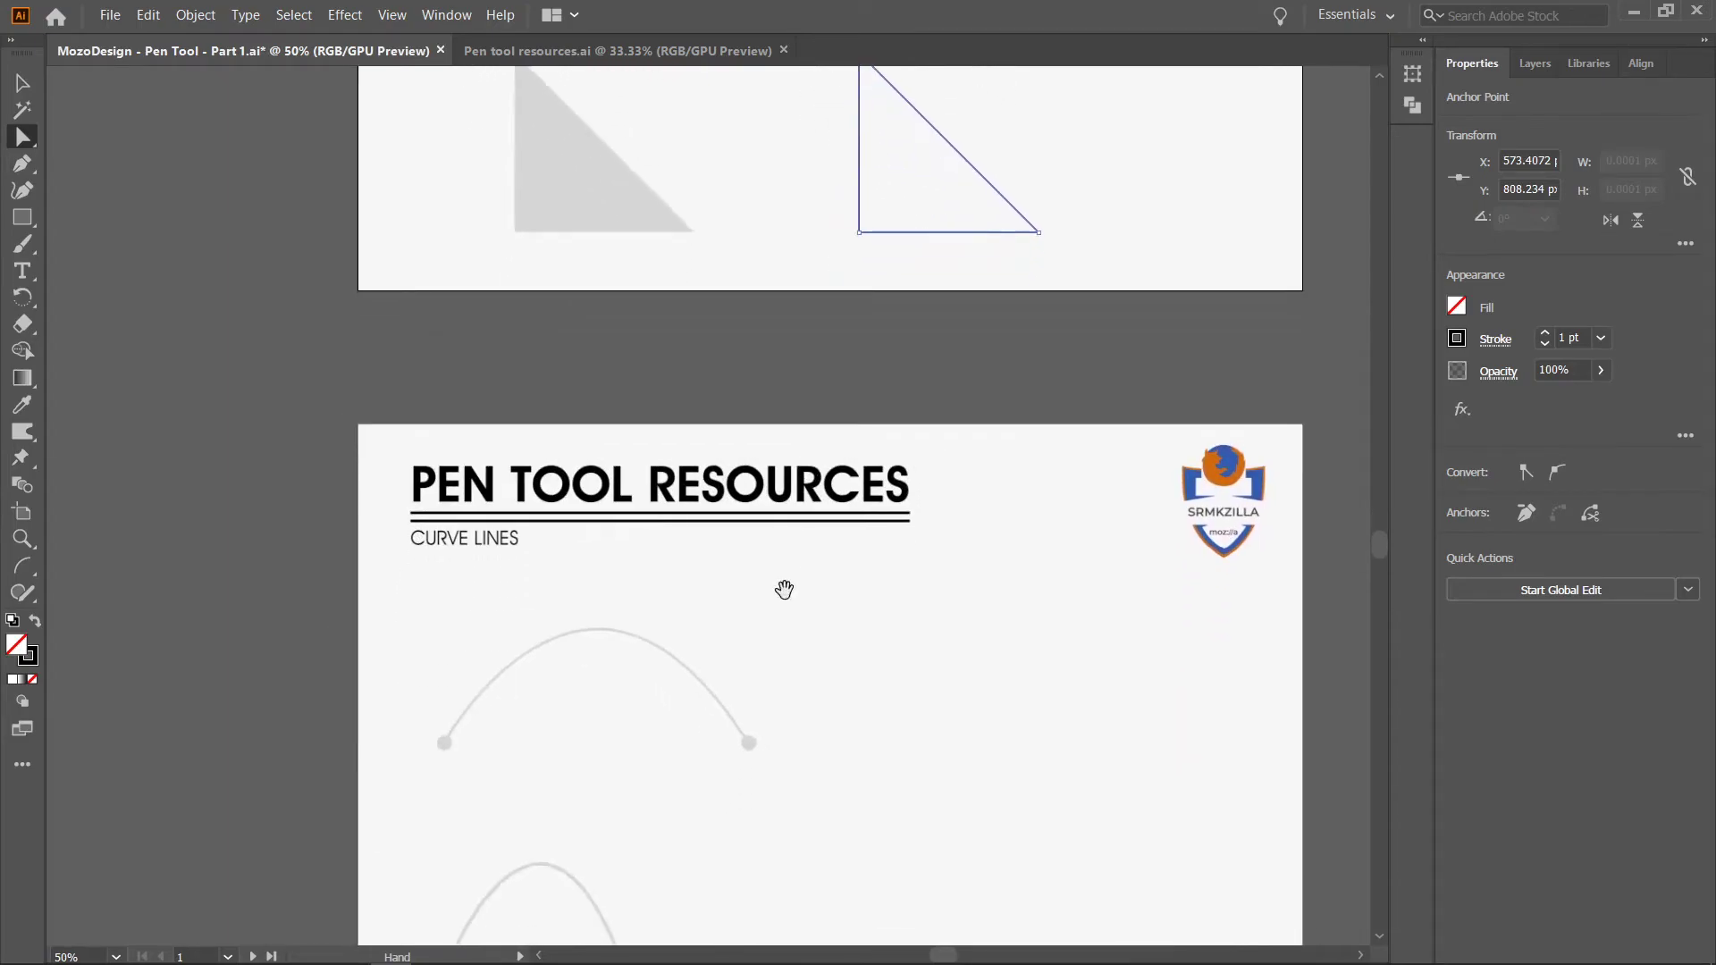
# - Trace the arch guide with a curved two-anchor pen path
pyautogui.moveTo(742, 689); pyautogui.dragTo(684, 519)
pyautogui.moveTo(697, 700)
pyautogui.mouseDown()
pyautogui.moveTo(709, 605)
pyautogui.moveTo(685, 594)
pyautogui.mouseUp()
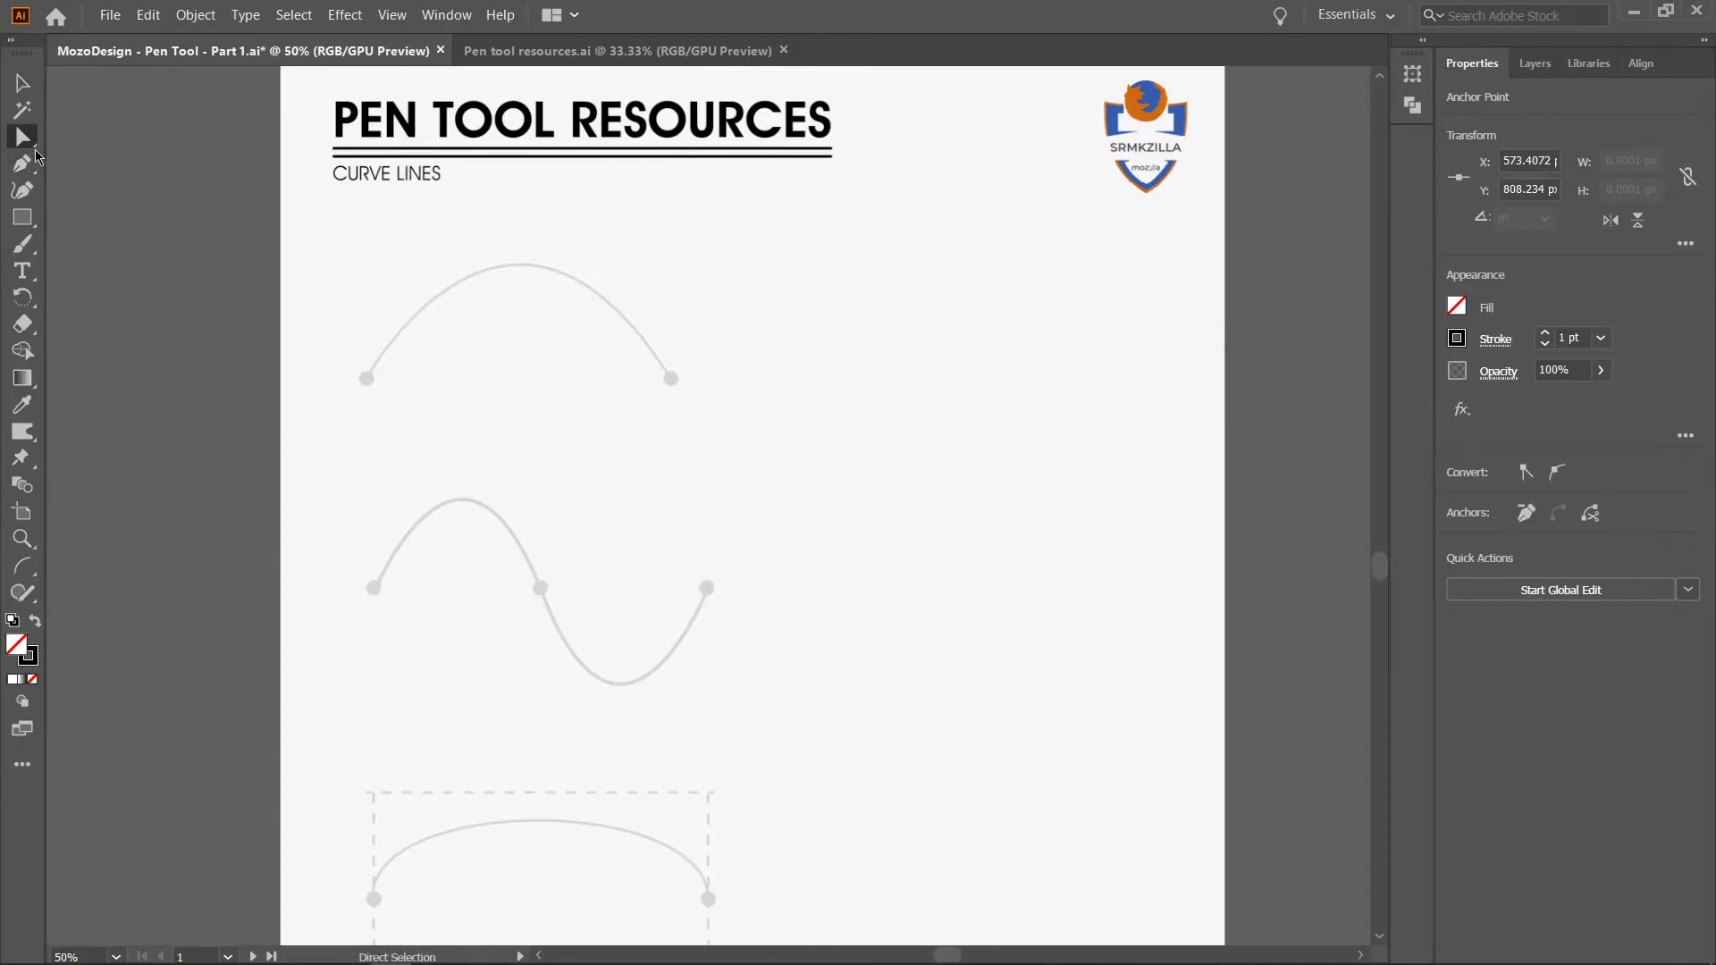
pyautogui.click(15, 164)
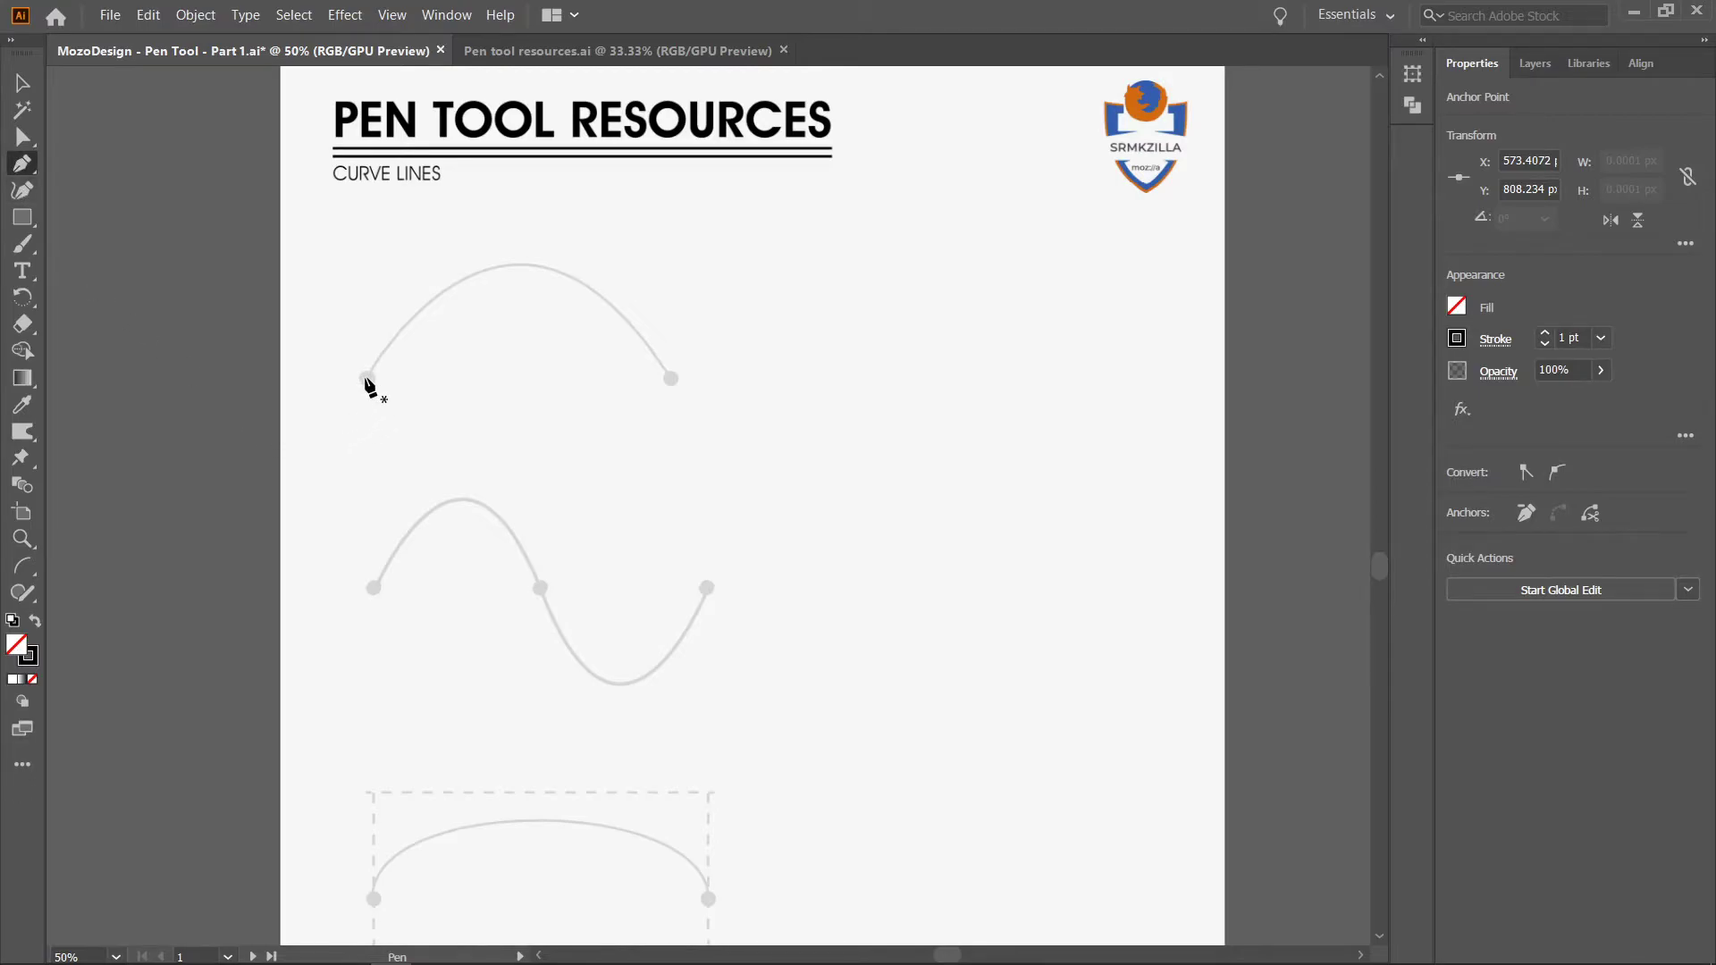
pyautogui.click(367, 378)
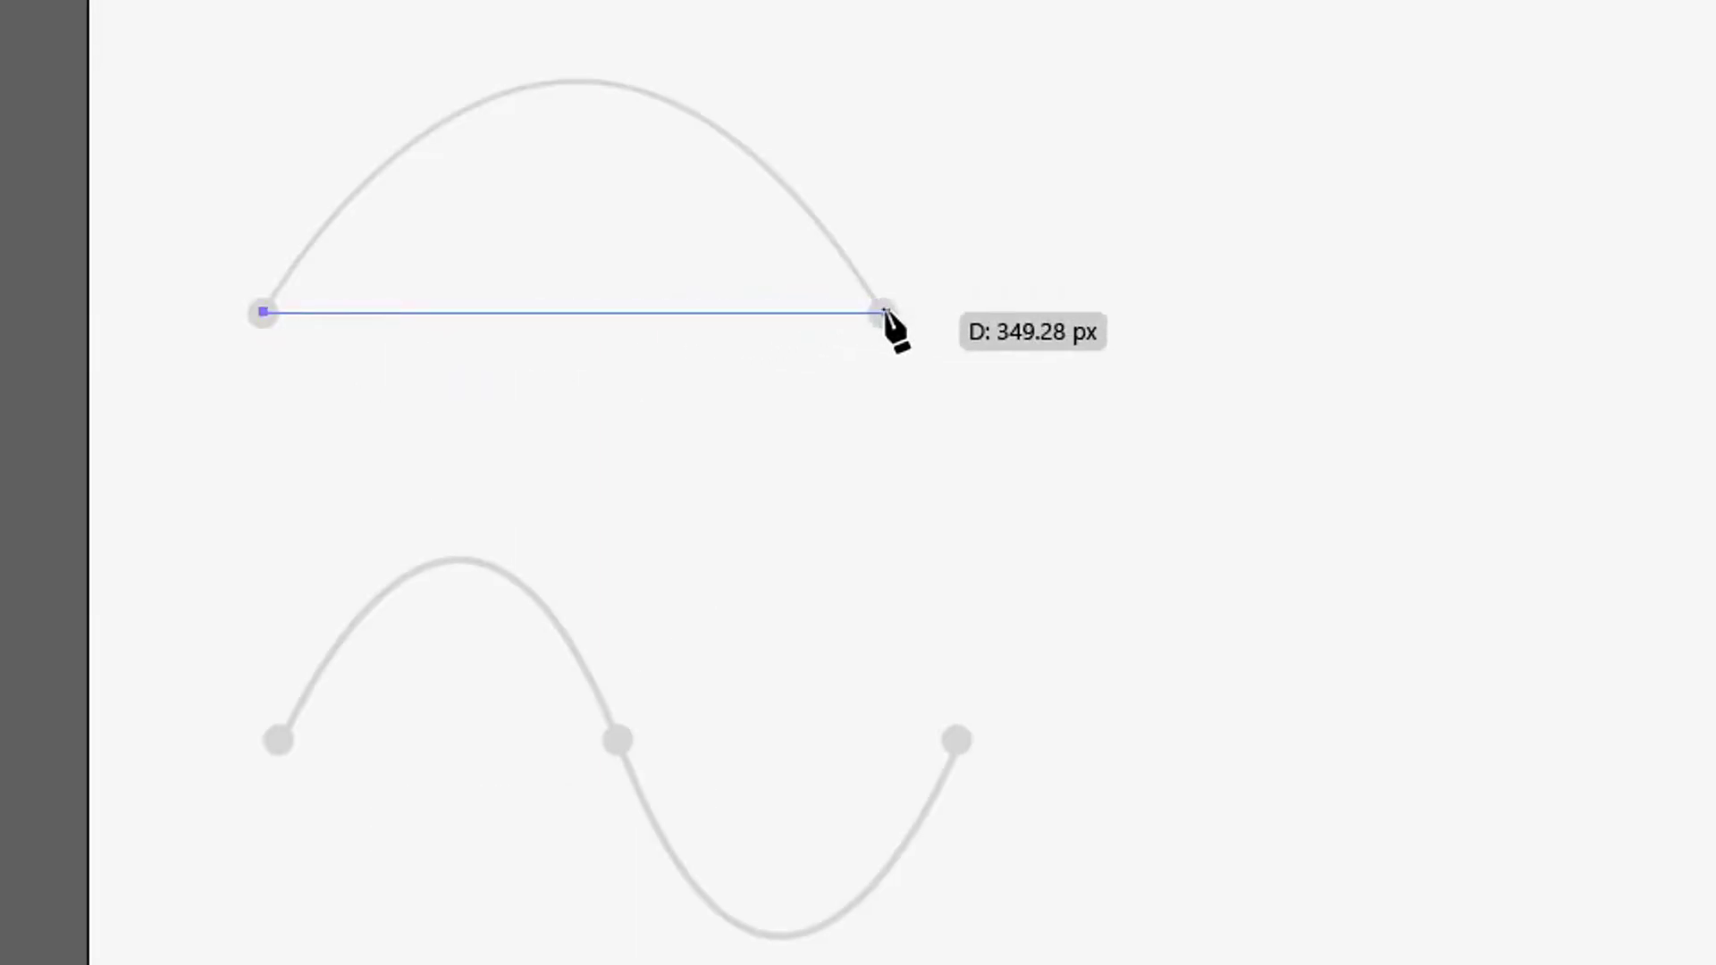
pyautogui.moveTo(883, 312)
pyautogui.mouseDown()
pyautogui.moveTo(828, 522)
pyautogui.moveTo(832, 634)
pyautogui.mouseUp()
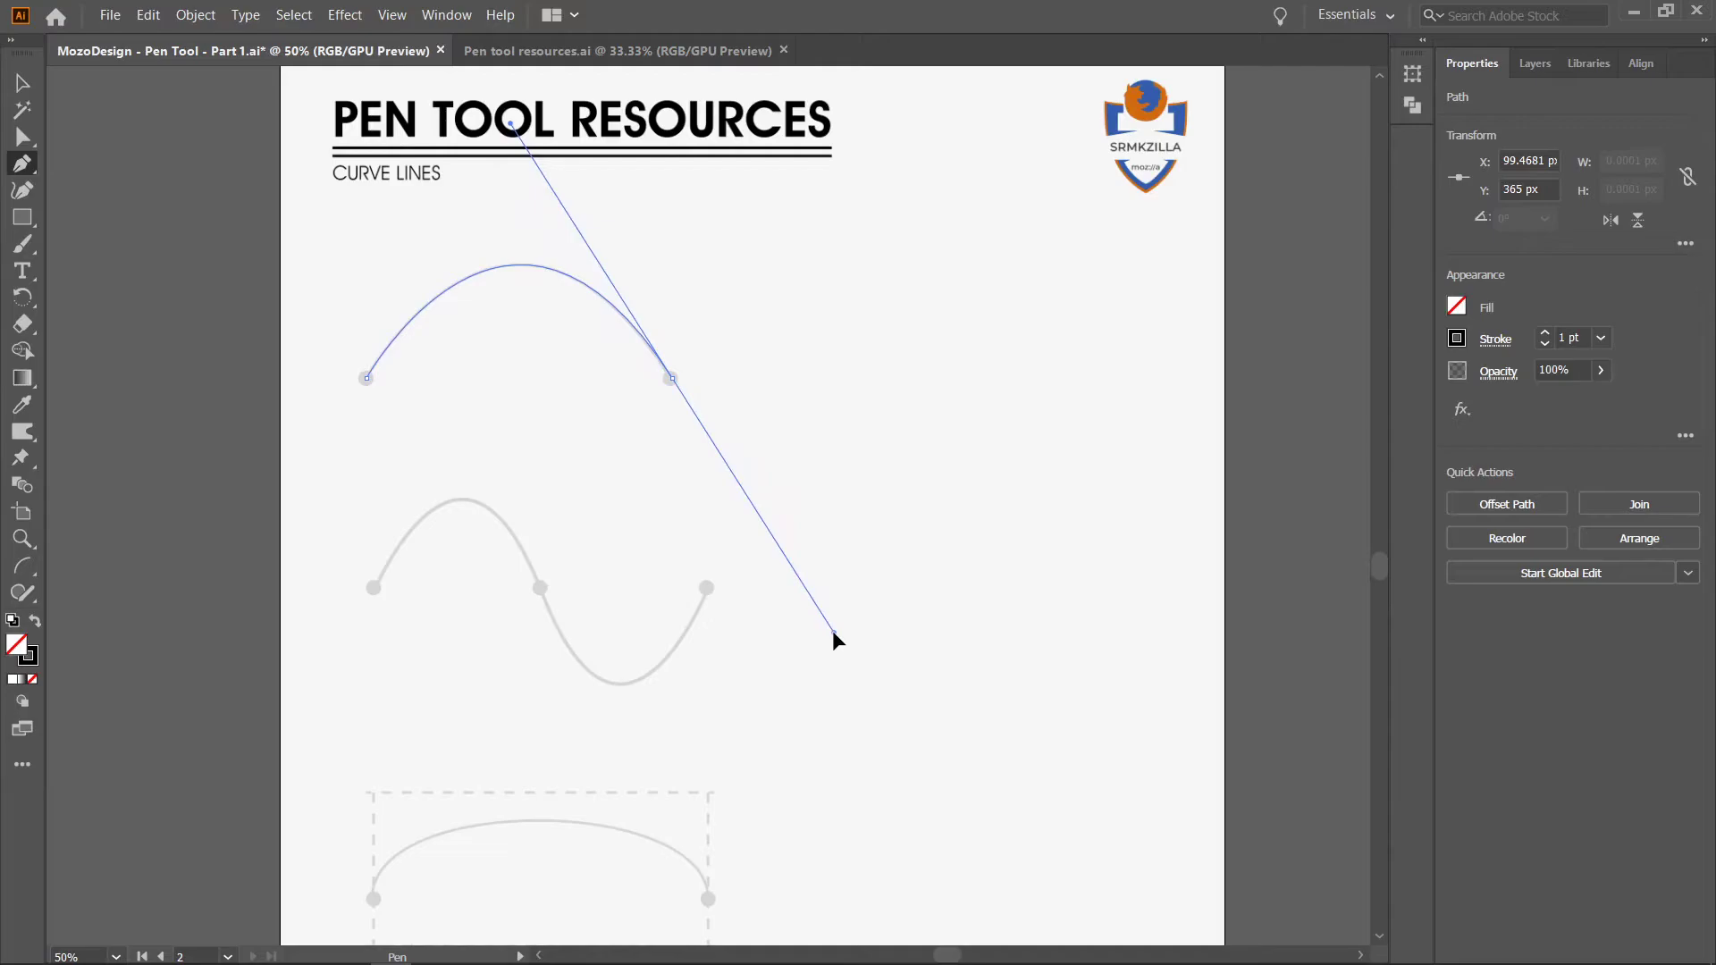
pyautogui.moveTo(833, 632); pyautogui.dragTo(834, 633)
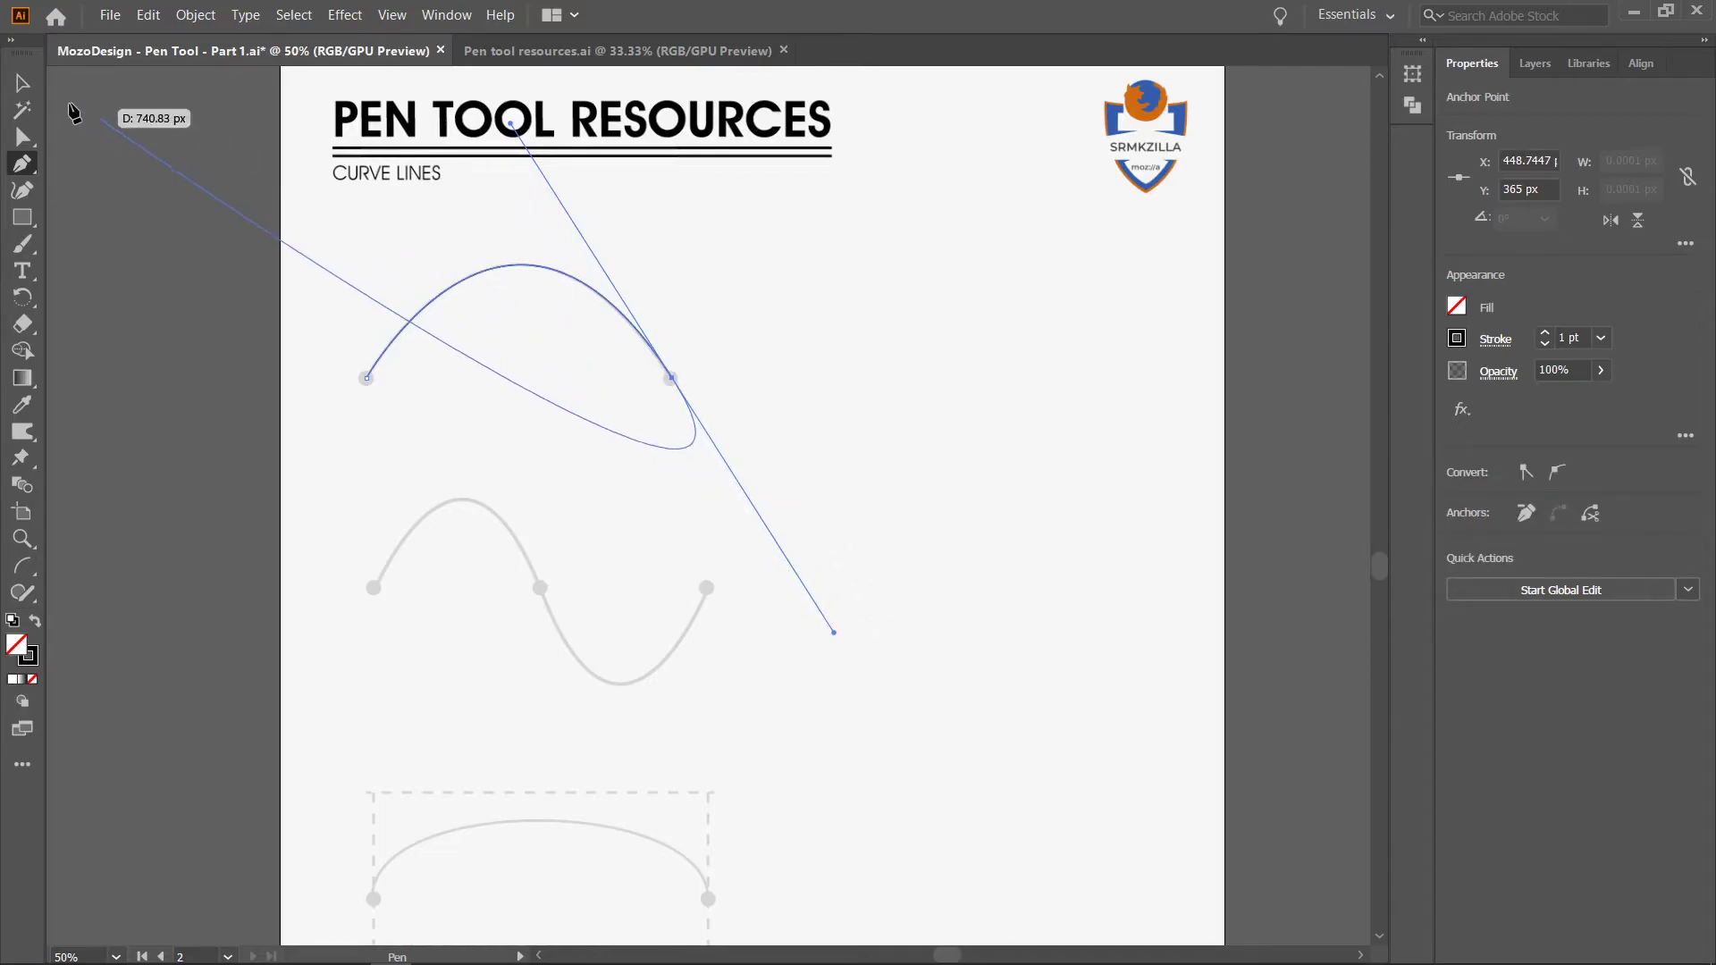
# - Move the traced arch to the right of its guide
pyautogui.press('v')
pyautogui.click(758, 374)
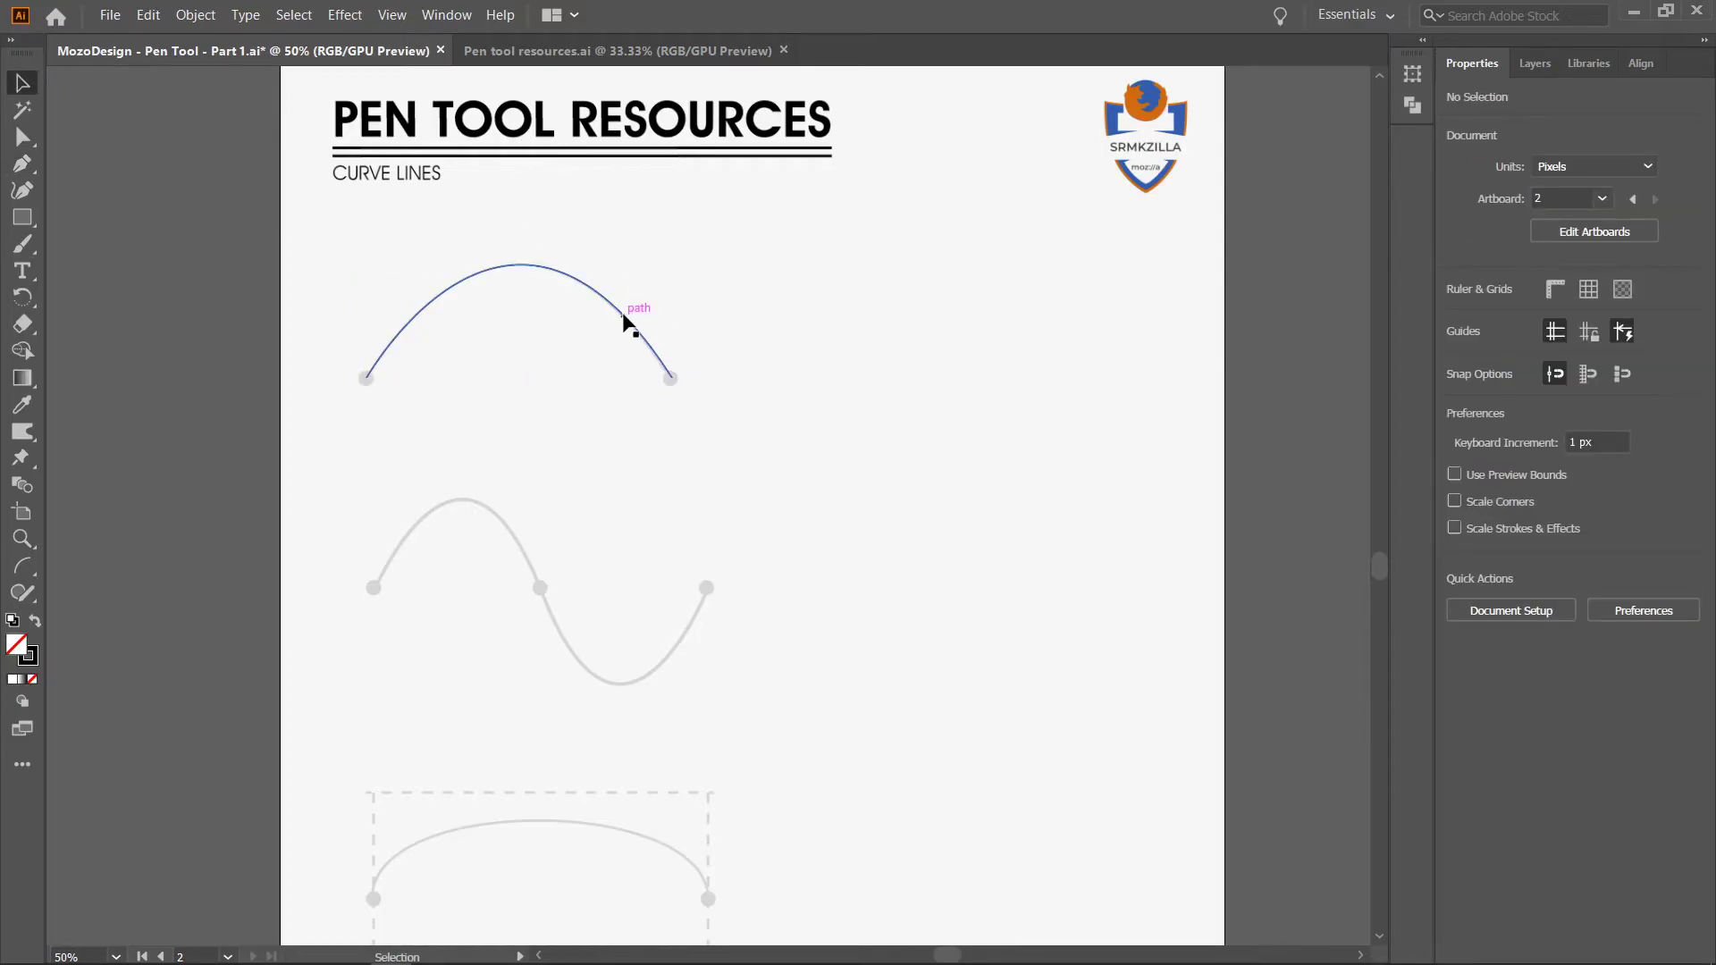
pyautogui.moveTo(626, 323); pyautogui.dragTo(1059, 412)
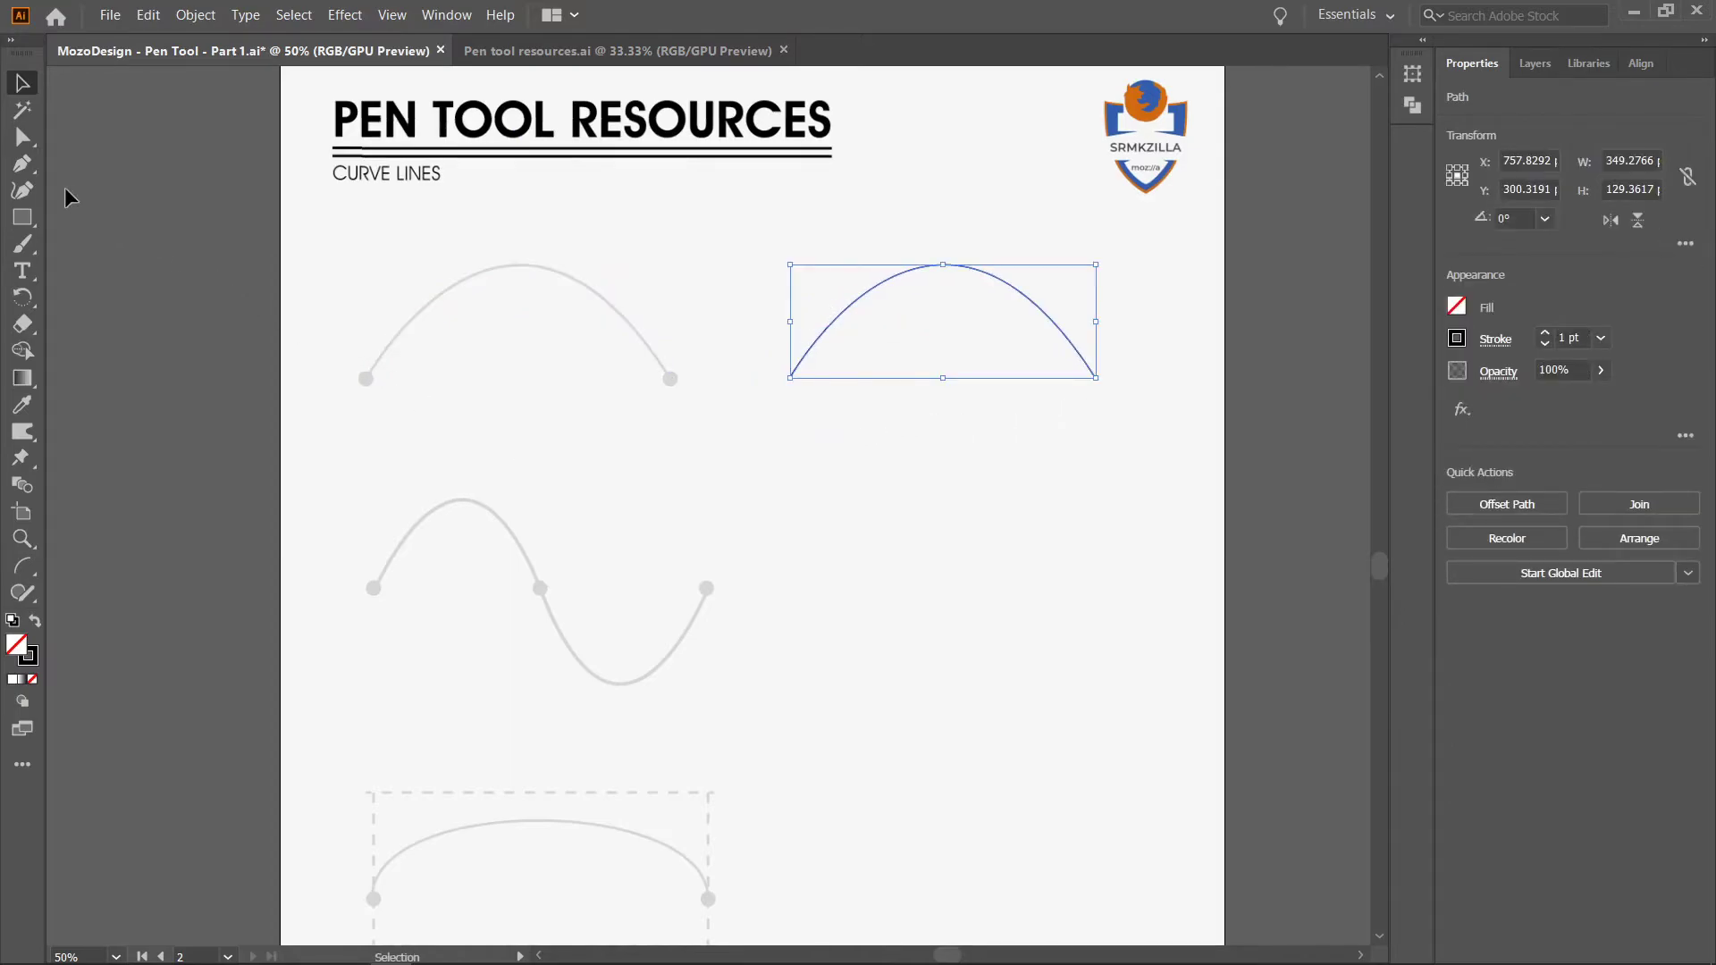
pyautogui.click(25, 168)
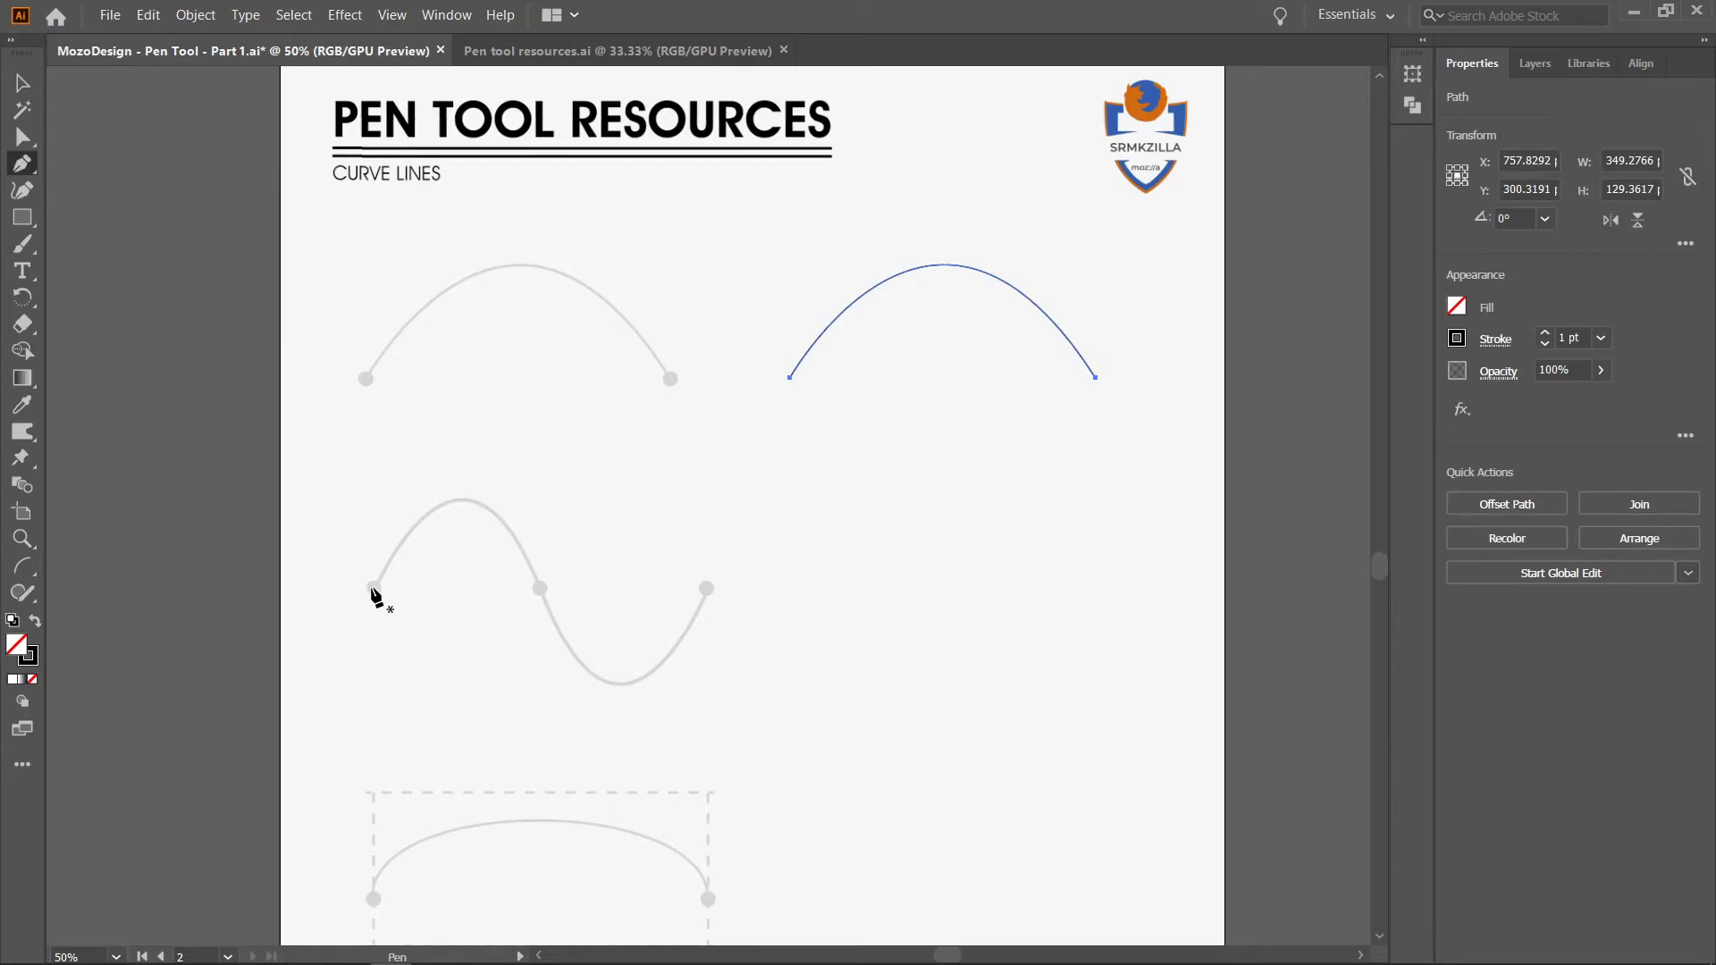
# - Trace the S-shaped wave guide with three anchors and curved segments
pyautogui.click(374, 588)
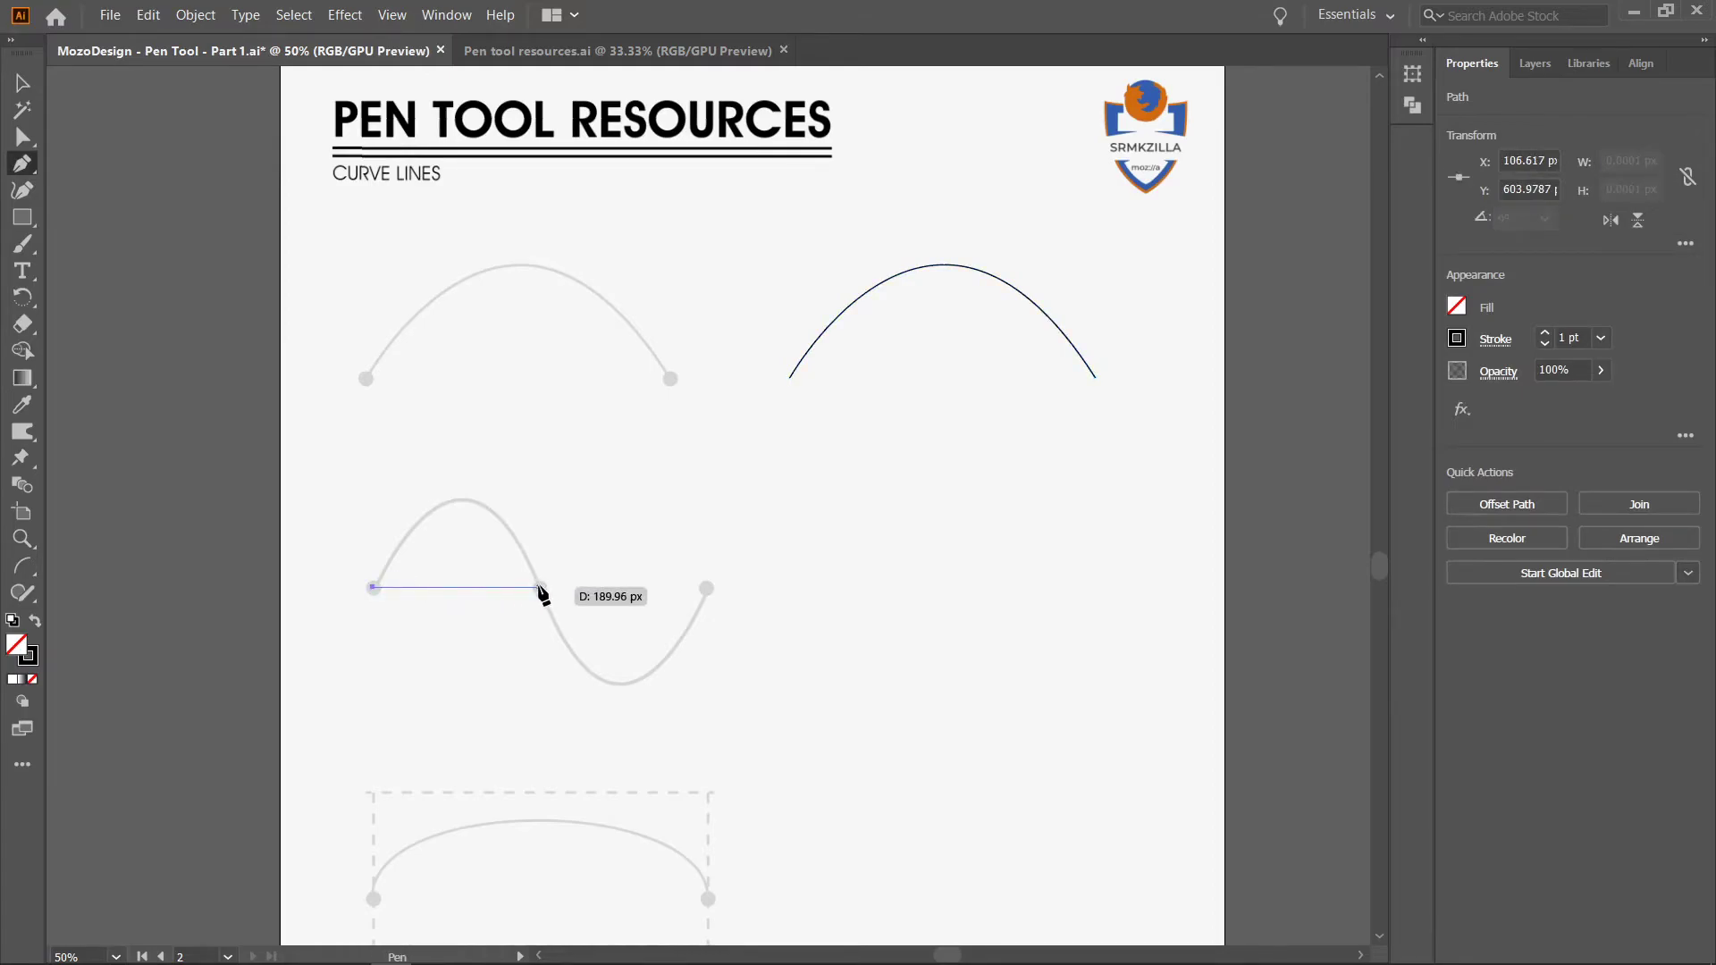
pyautogui.moveTo(539, 588); pyautogui.dragTo(609, 777)
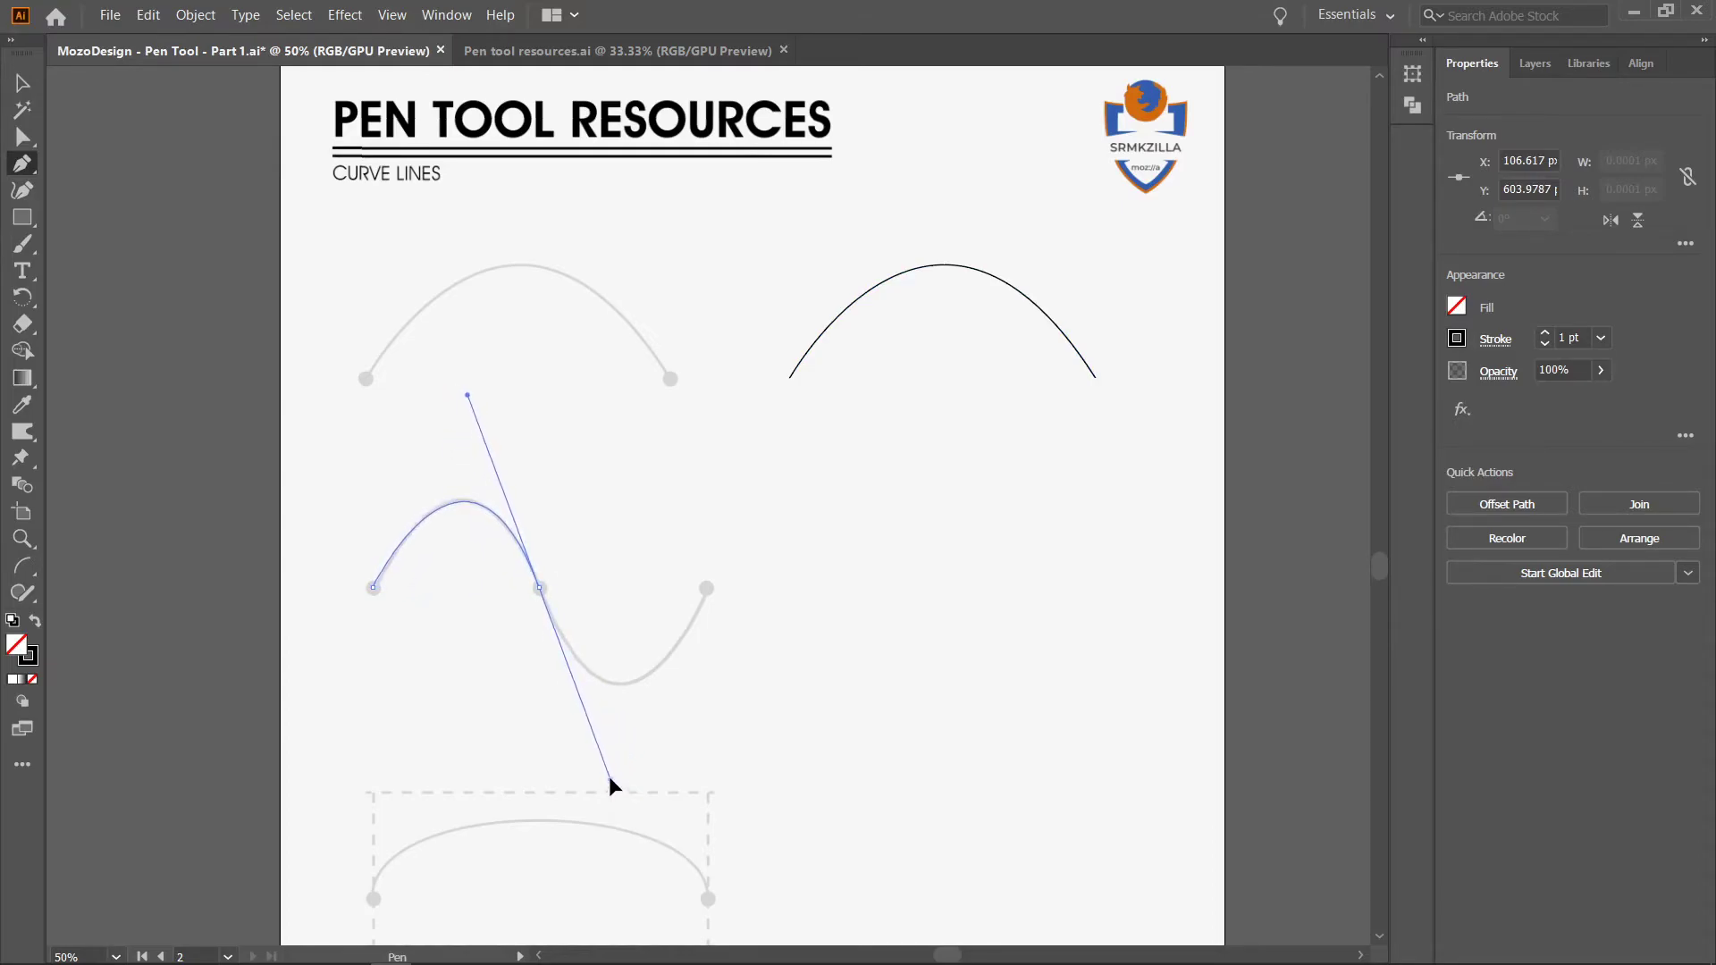
pyautogui.moveTo(609, 780); pyautogui.dragTo(611, 783)
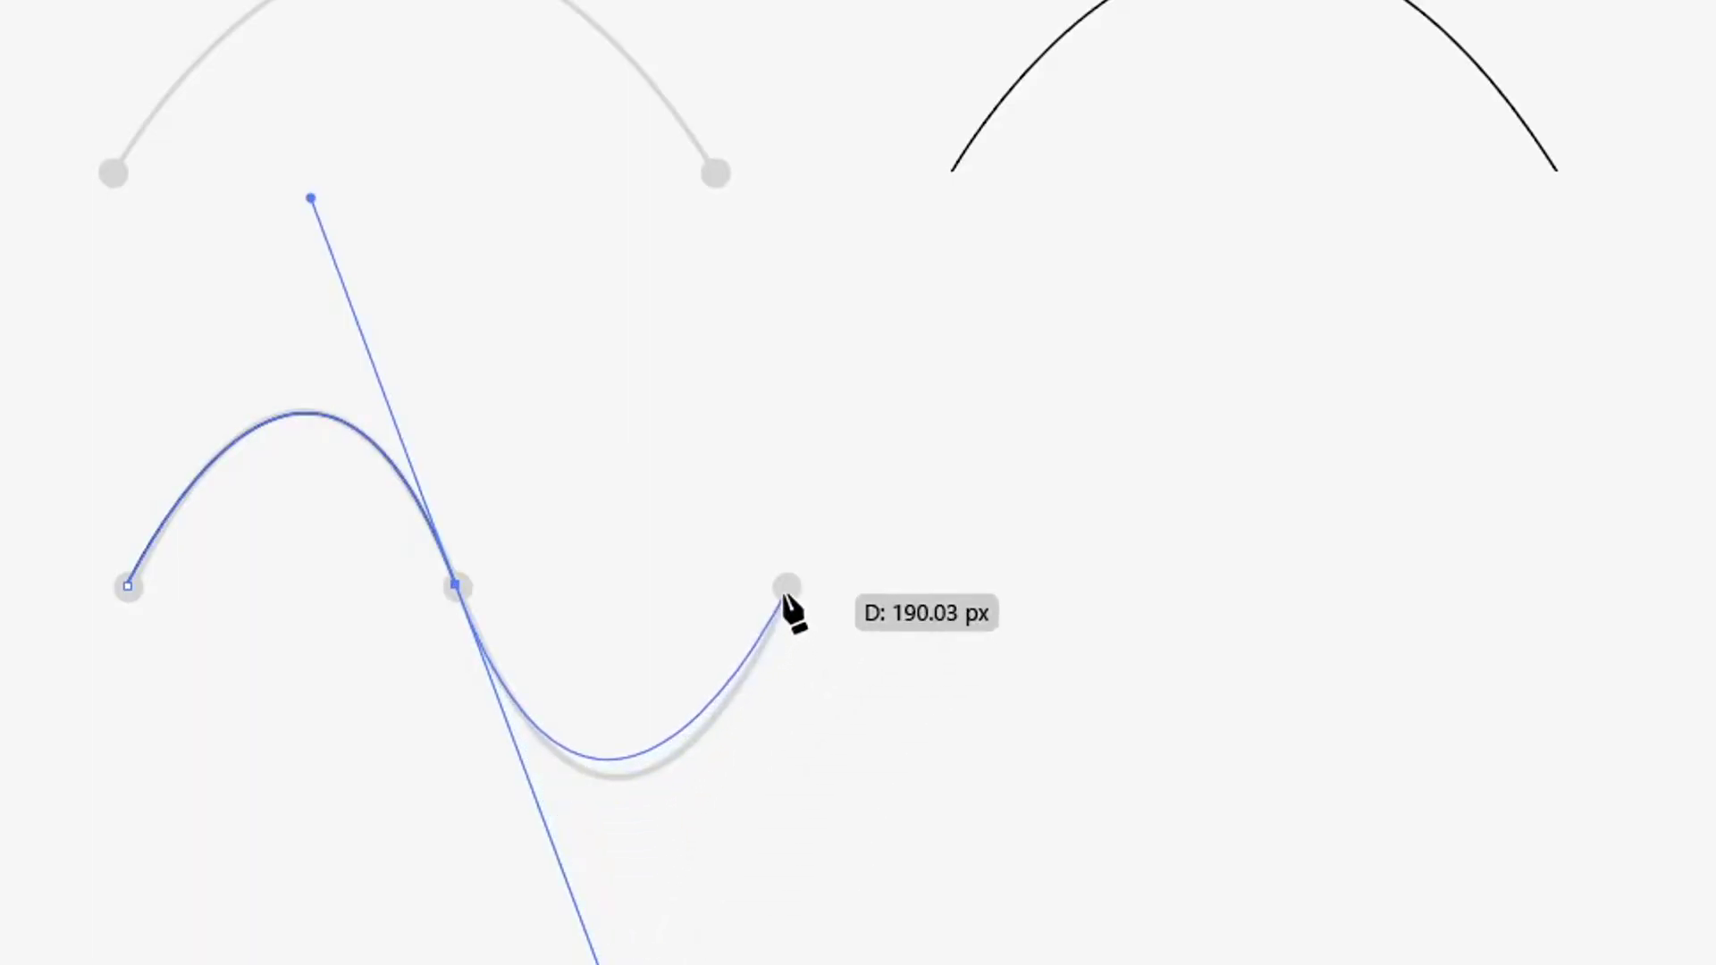
pyautogui.moveTo(785, 586); pyautogui.dragTo(801, 502)
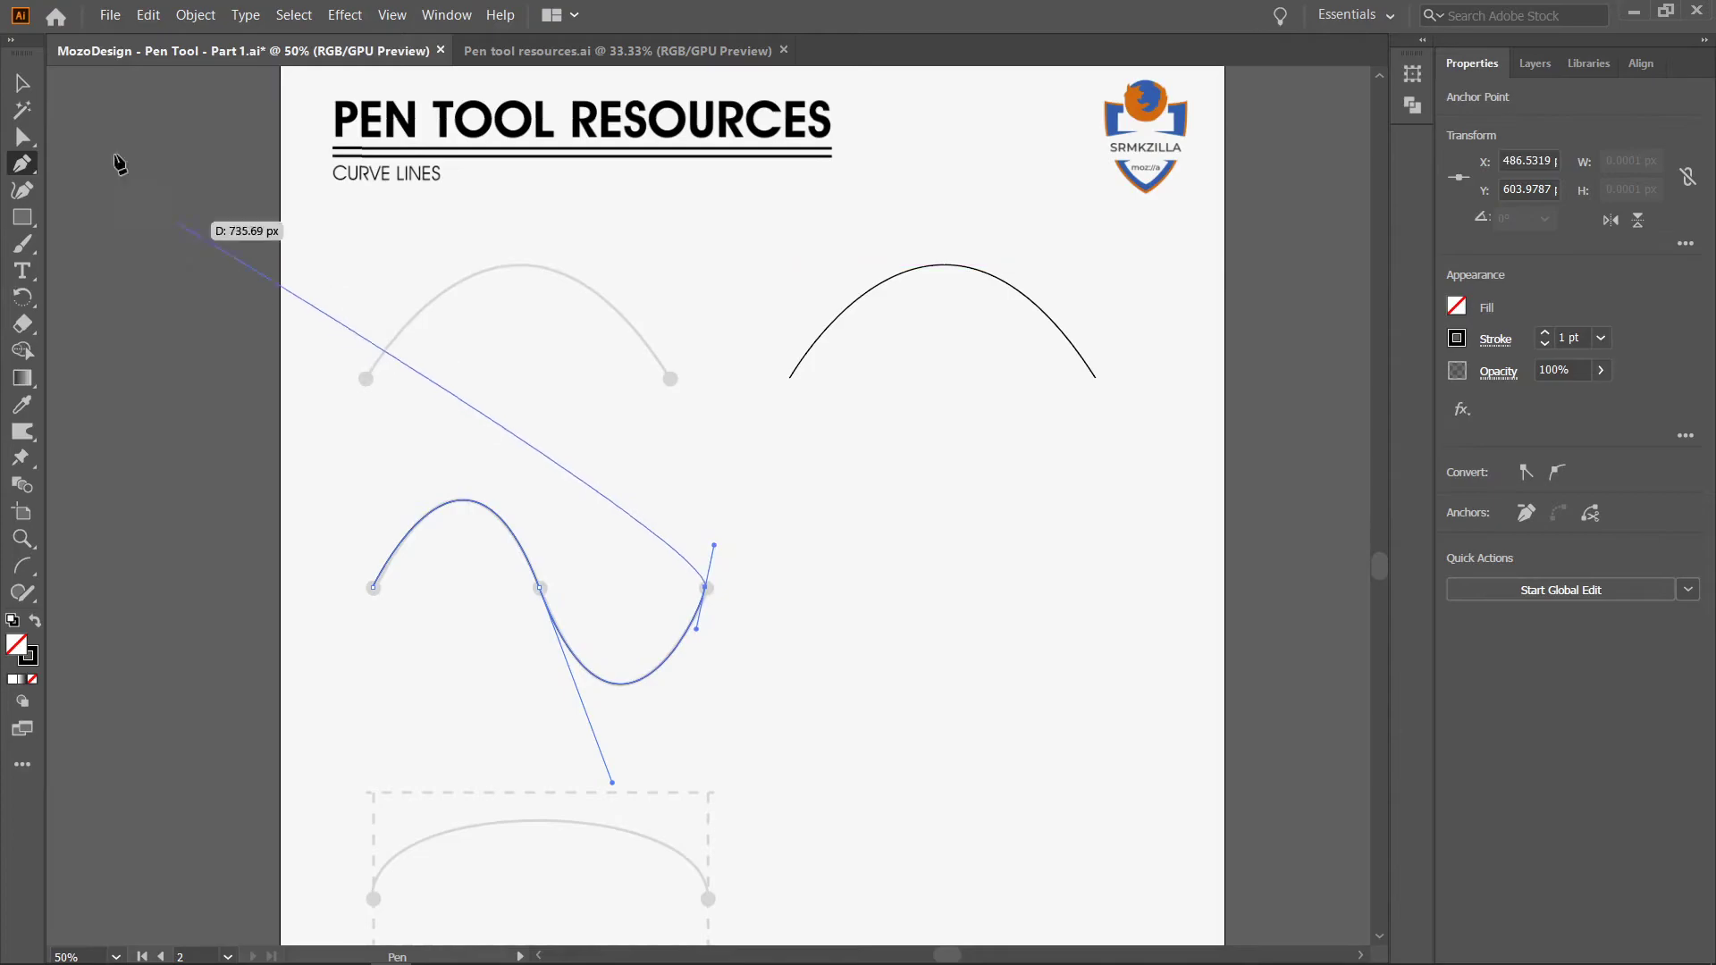
# - Move the traced wave right of its guide, below the arch
pyautogui.press('v')
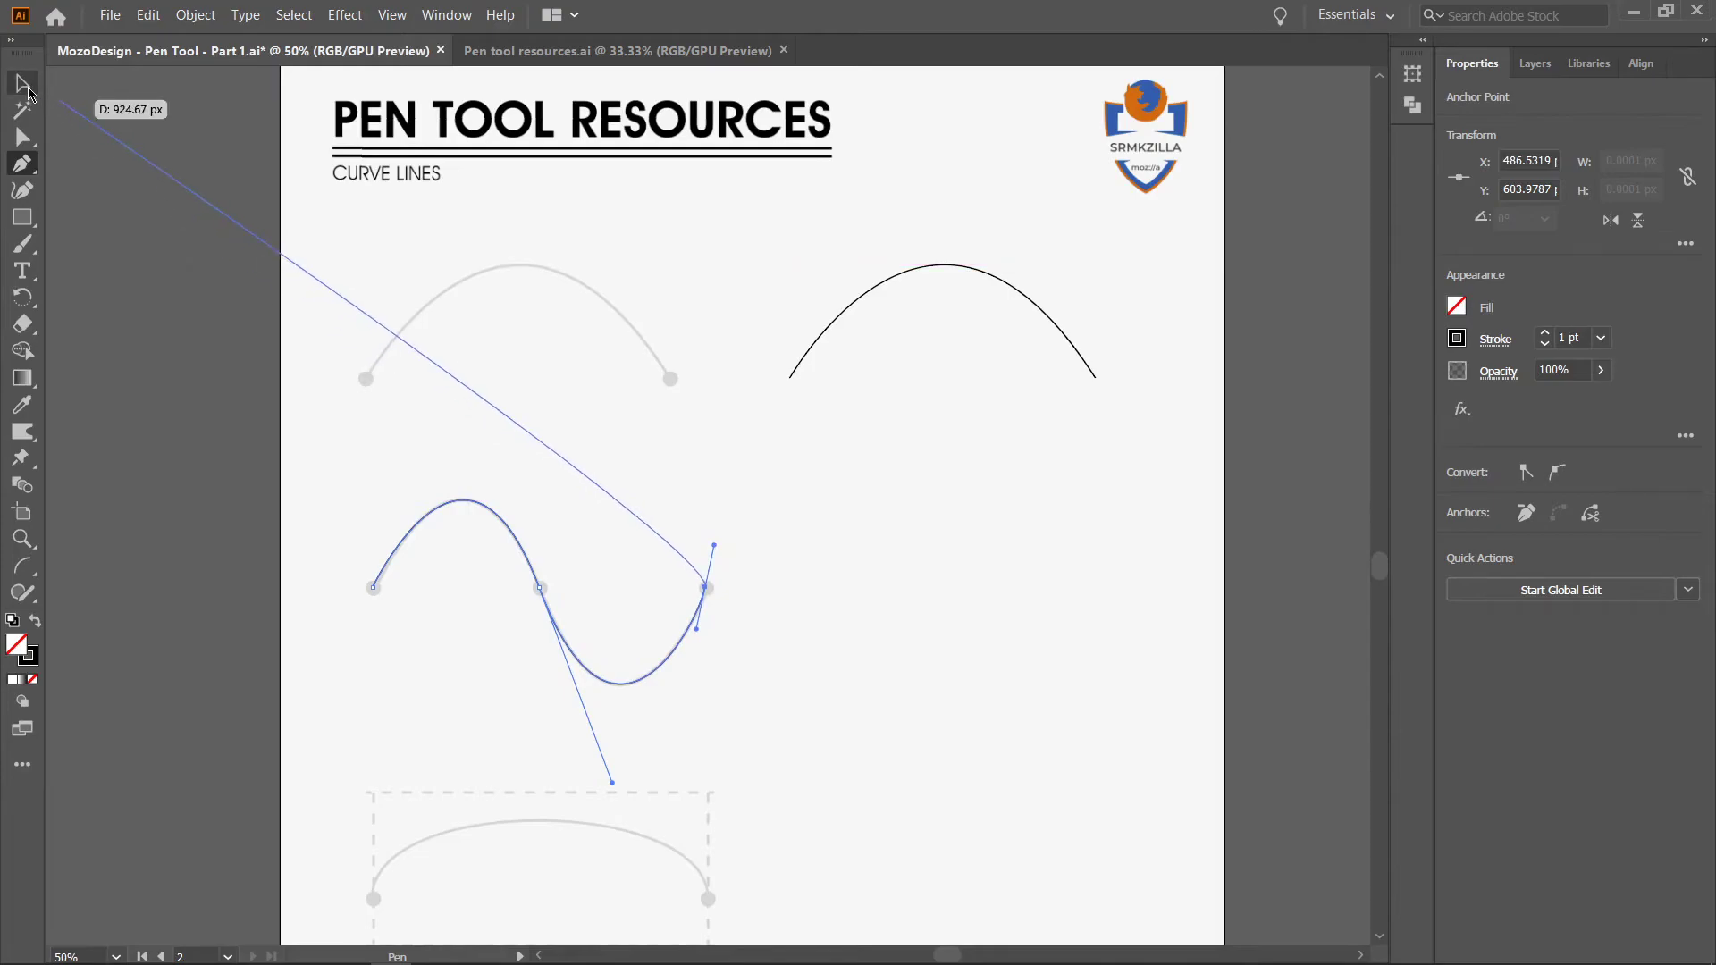
pyautogui.moveTo(516, 541); pyautogui.dragTo(944, 597)
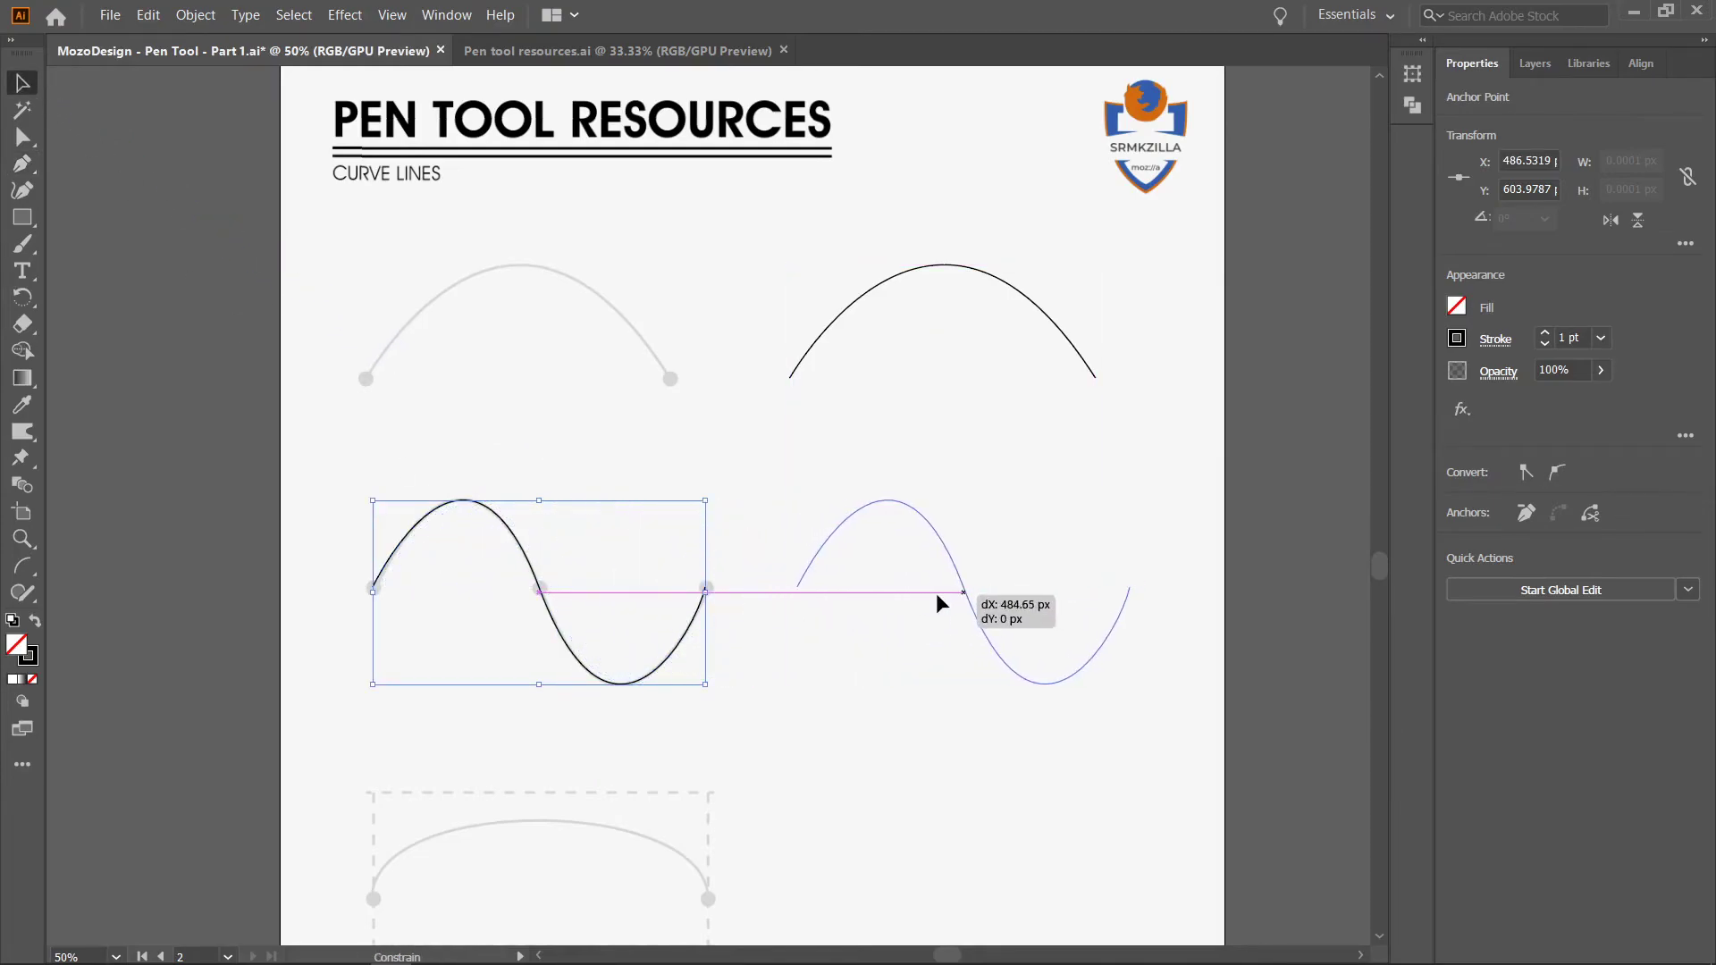
pyautogui.moveTo(942, 592); pyautogui.dragTo(930, 592)
pyautogui.click(653, 731)
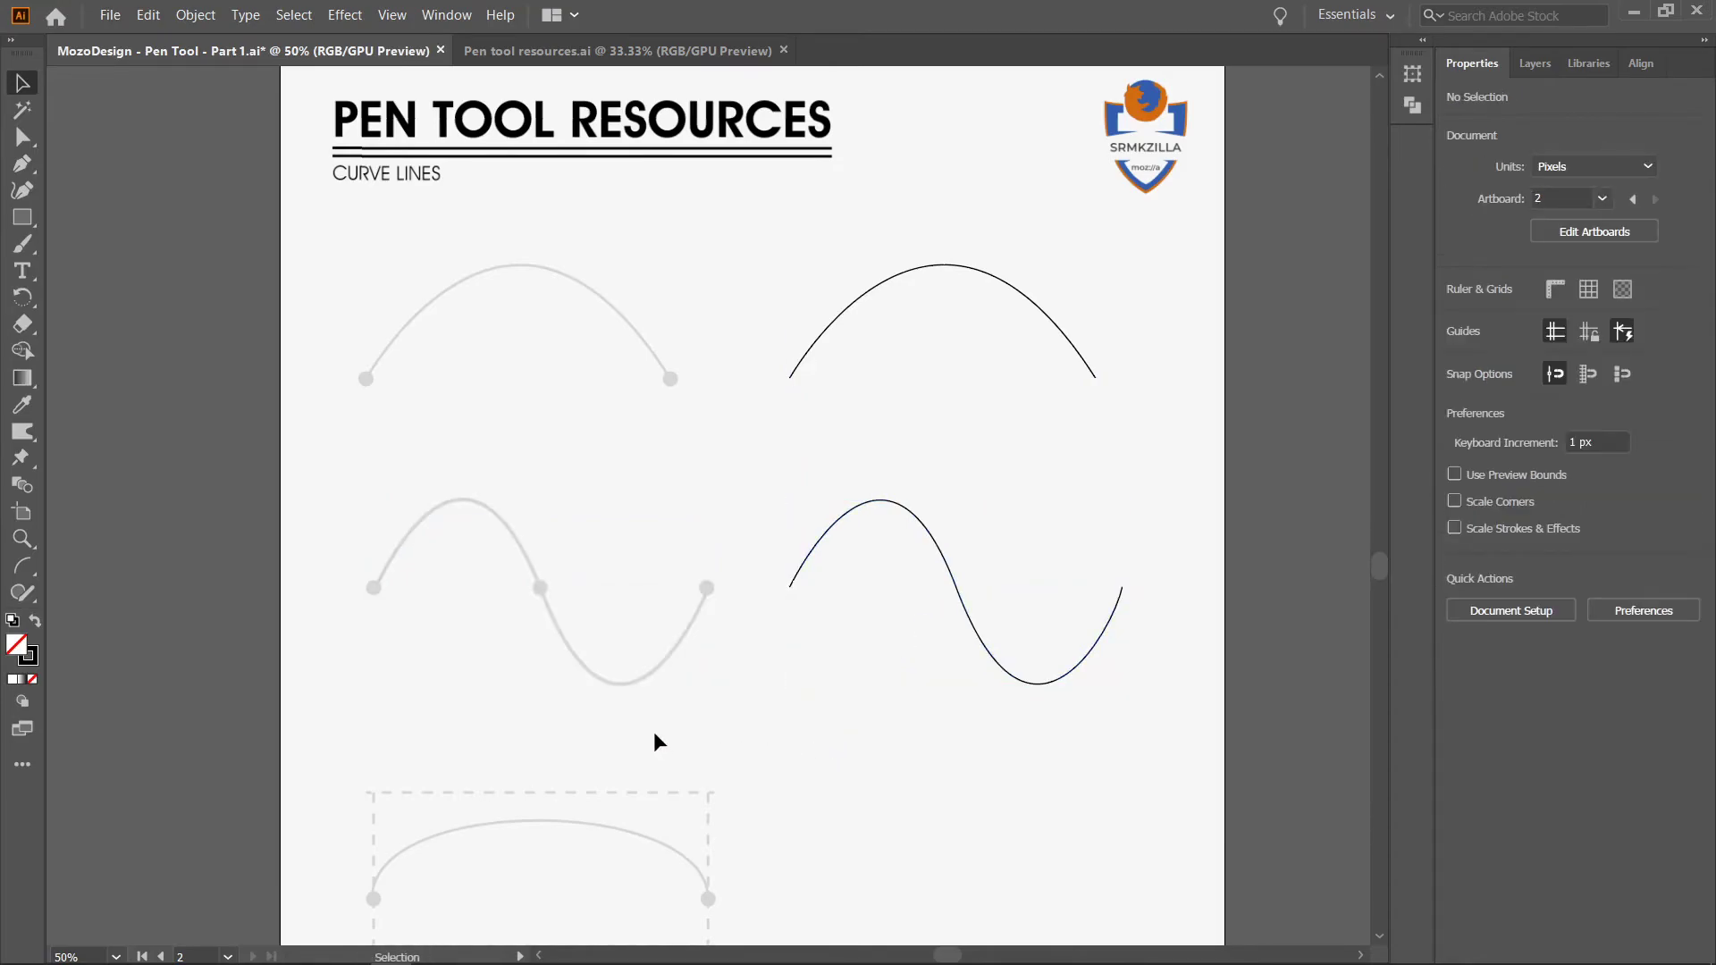
pyautogui.scroll(-4, 652, 729)
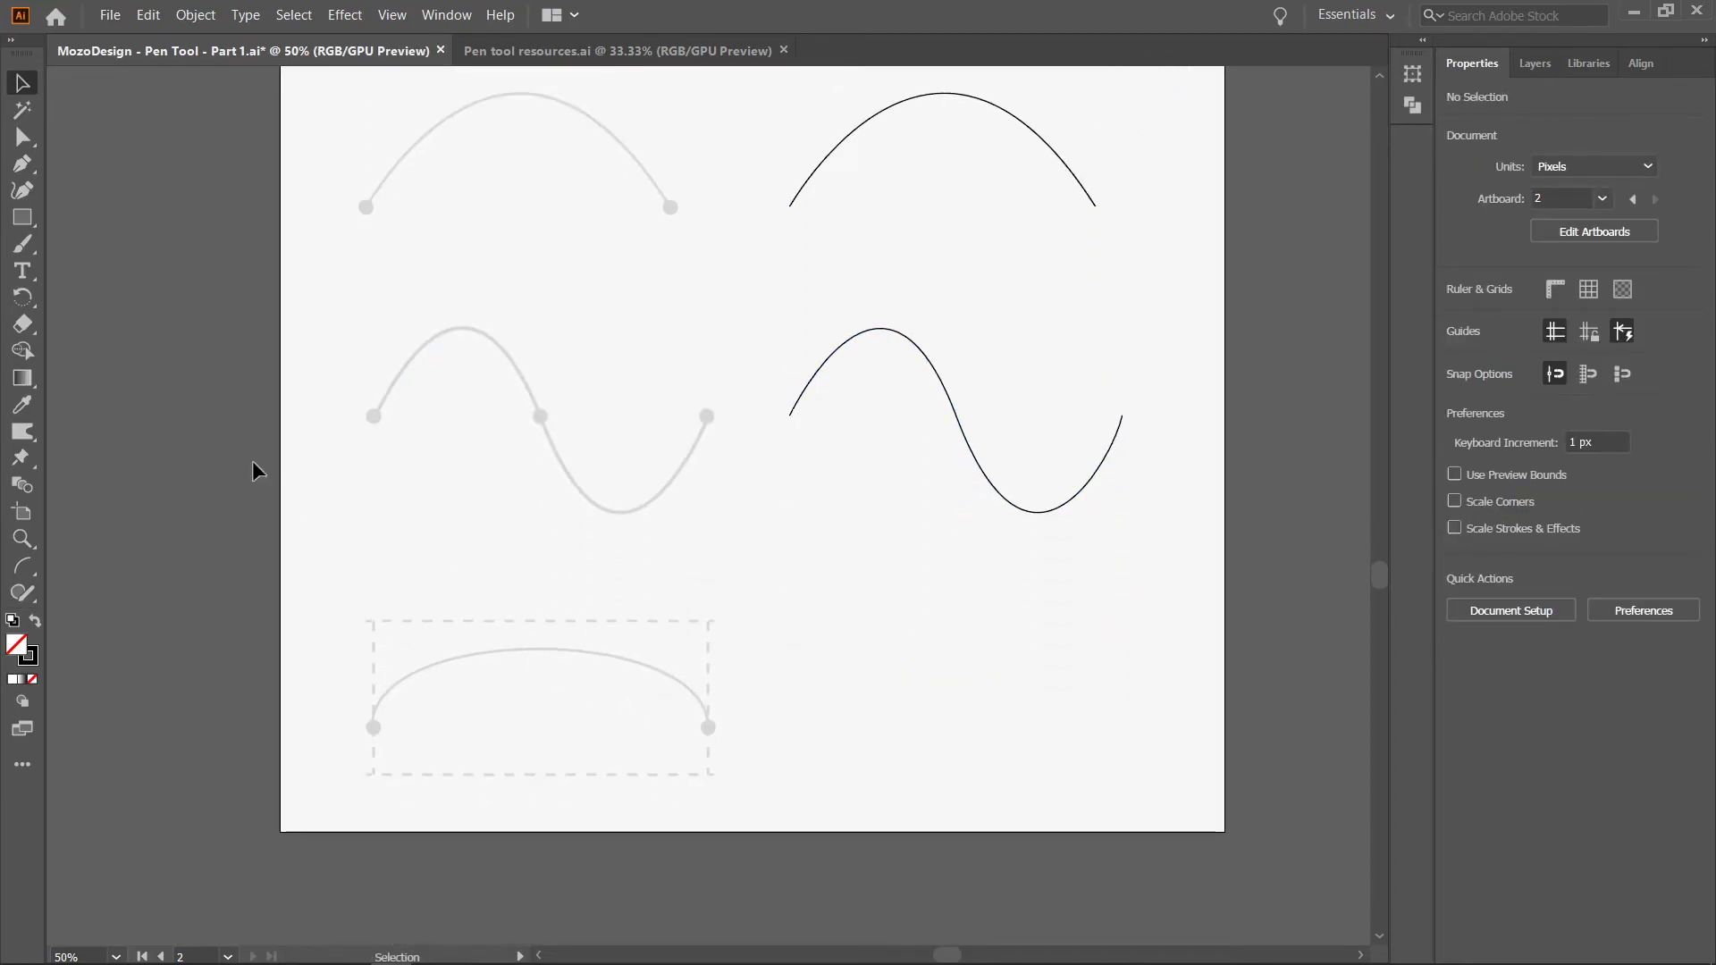
# - Trace the bottom flattened arch guide using vertical handles at both endpoints
pyautogui.click(19, 176)
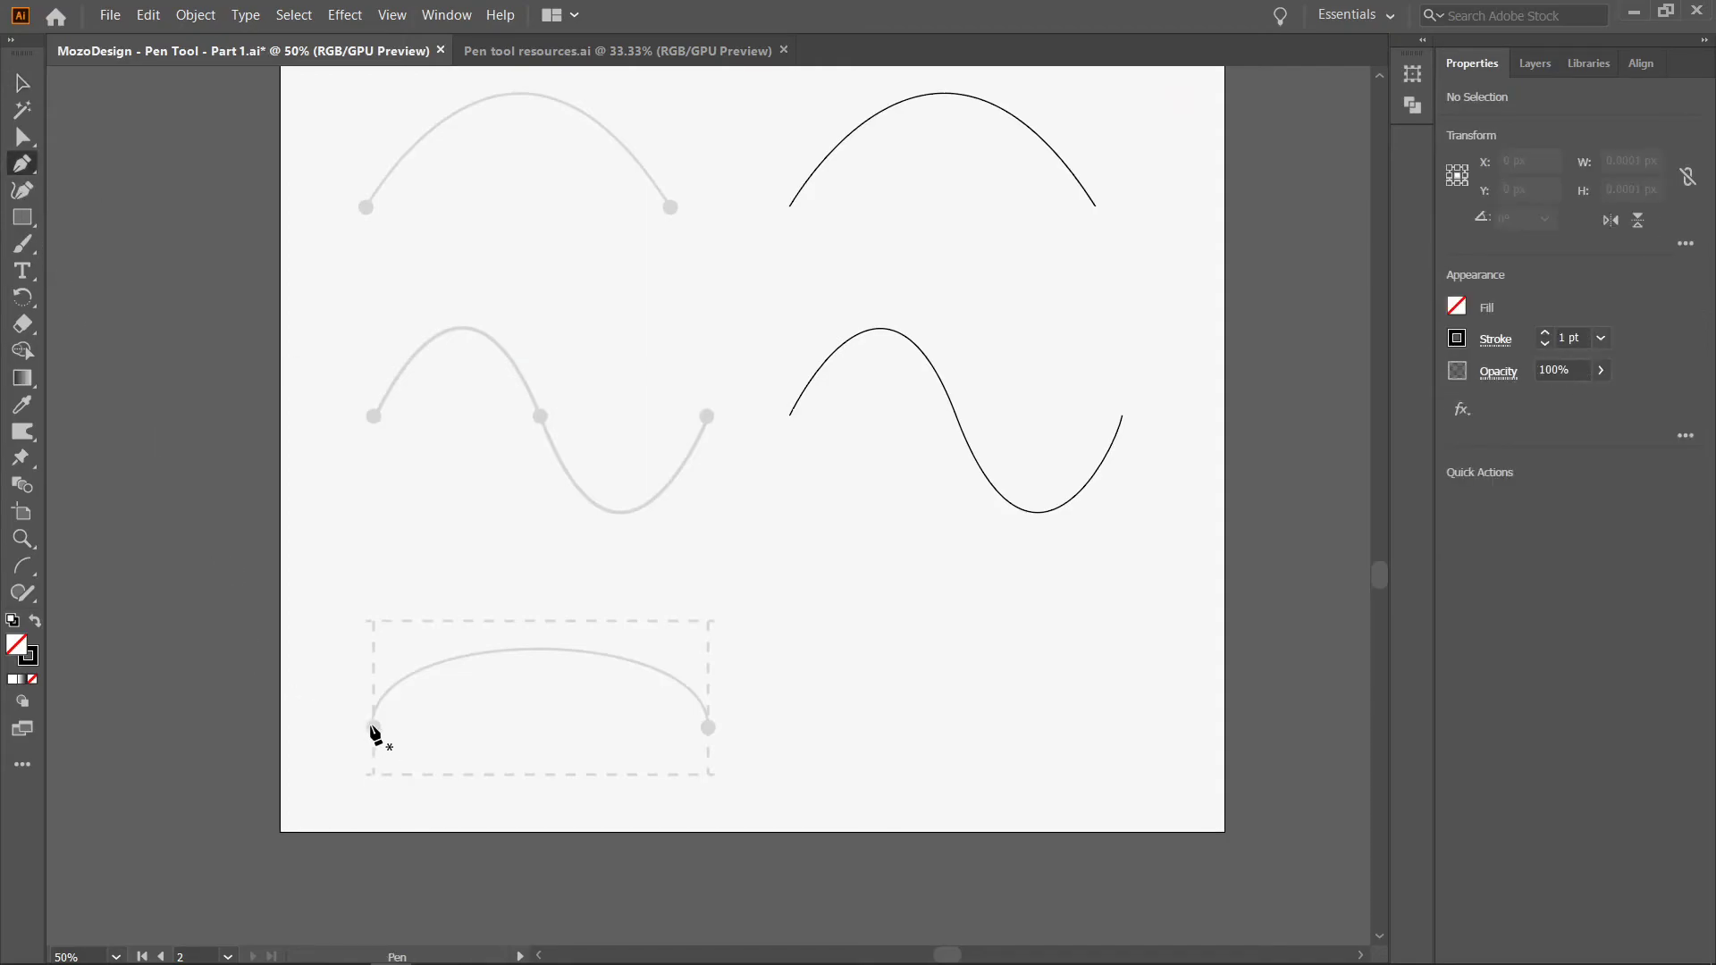
pyautogui.moveTo(373, 726); pyautogui.dragTo(373, 632)
pyautogui.moveTo(374, 623); pyautogui.dragTo(373, 623)
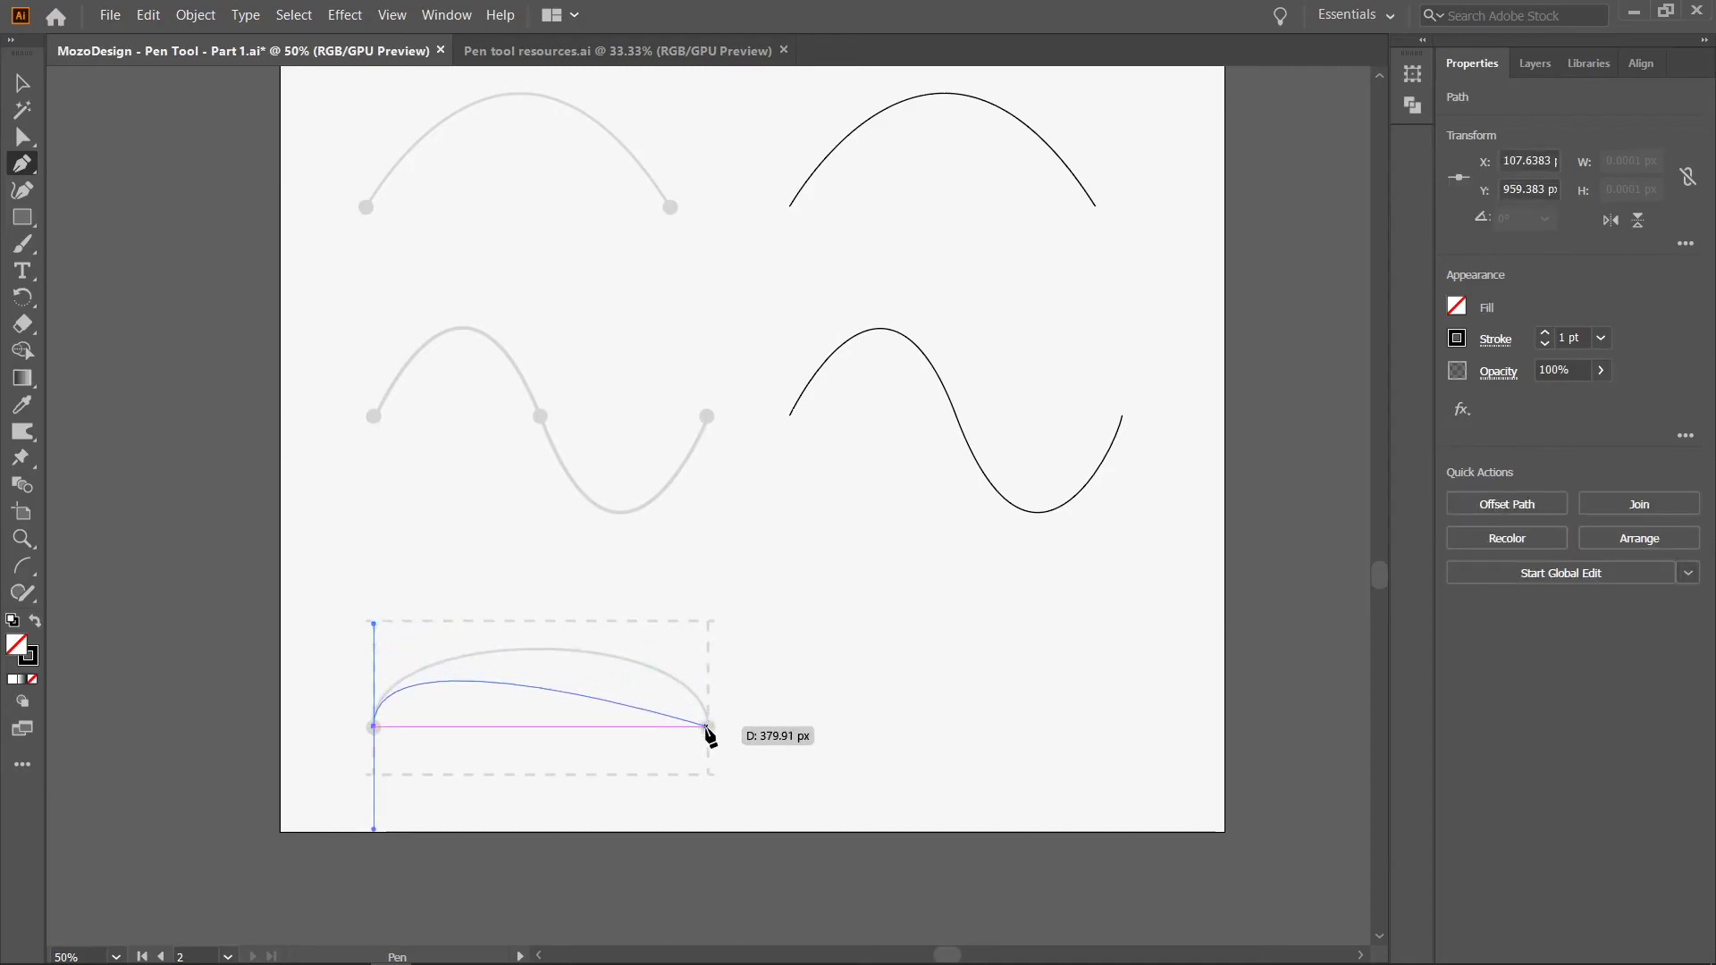
pyautogui.moveTo(708, 726); pyautogui.dragTo(708, 835)
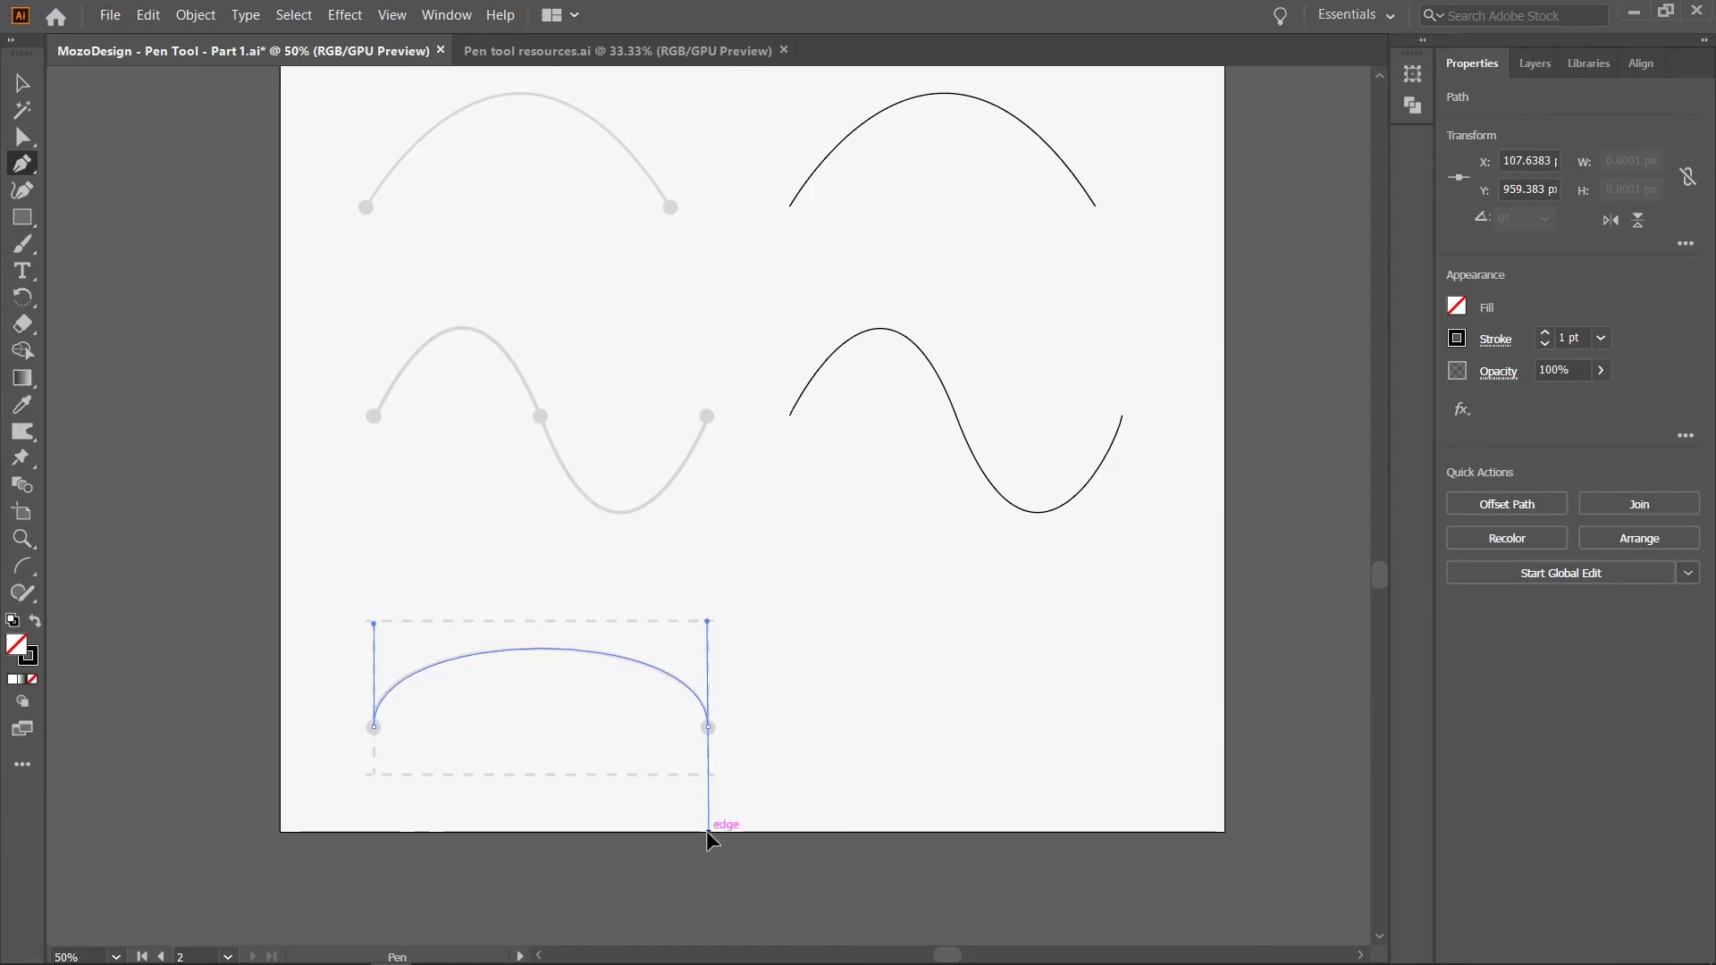
pyautogui.moveTo(708, 835); pyautogui.dragTo(708, 831)
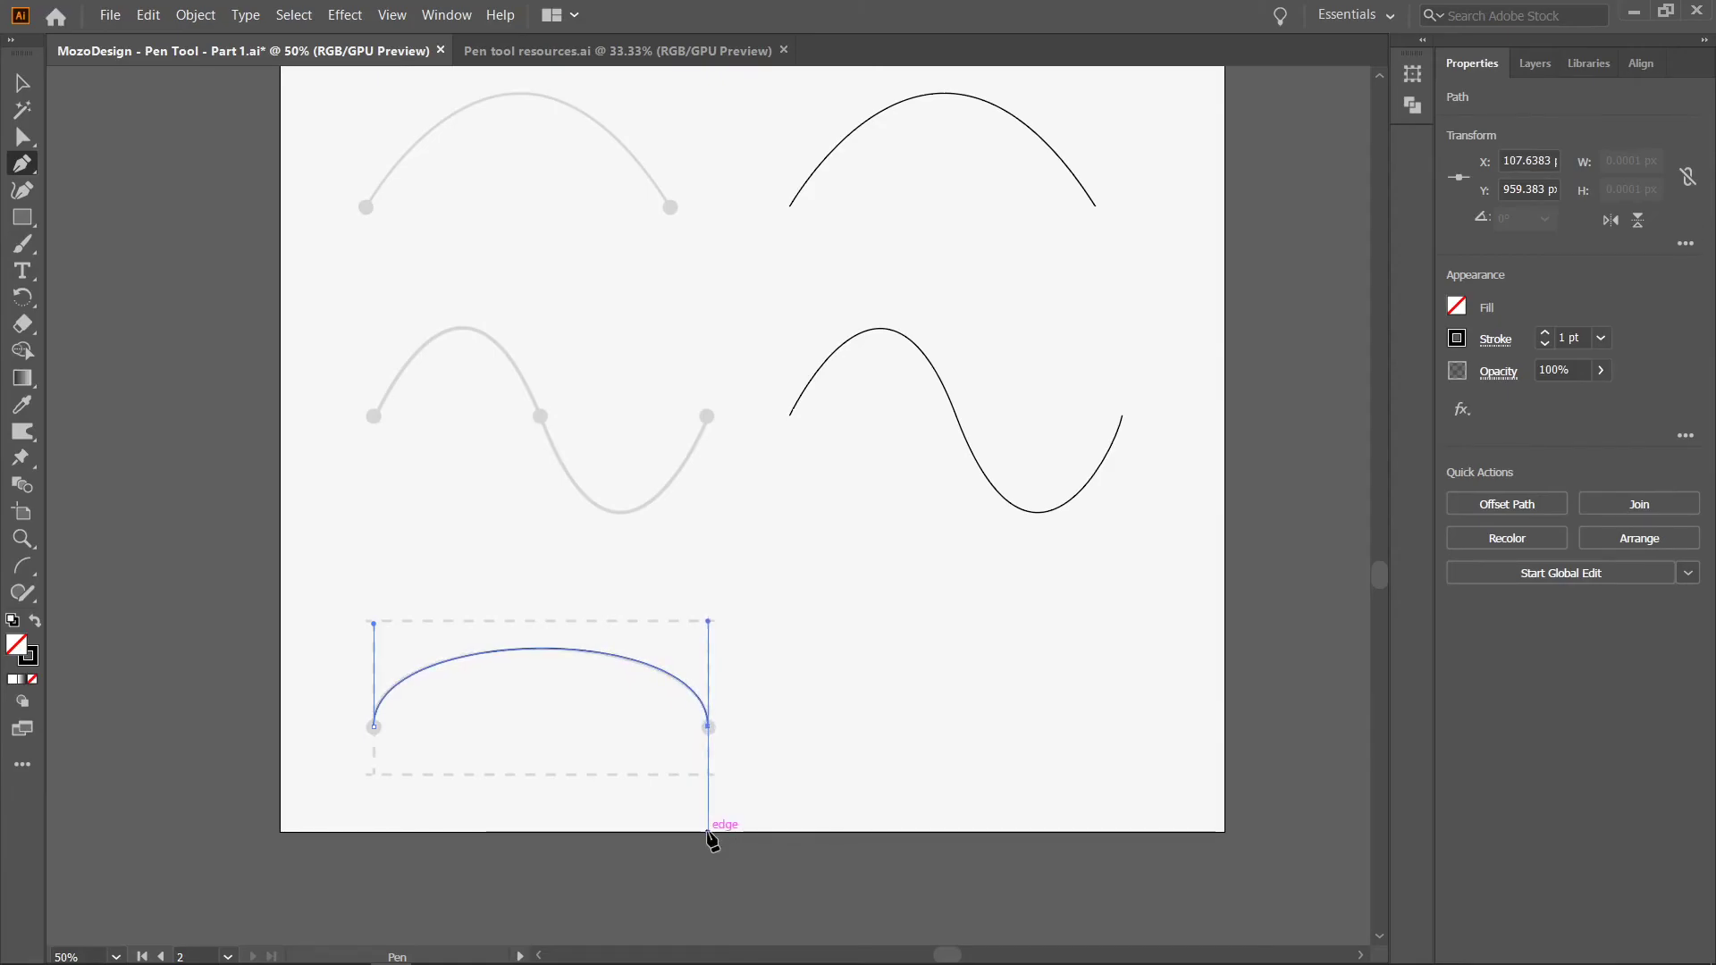
# - Move the flattened arch right of its guide, below the wave
pyautogui.click(23, 86)
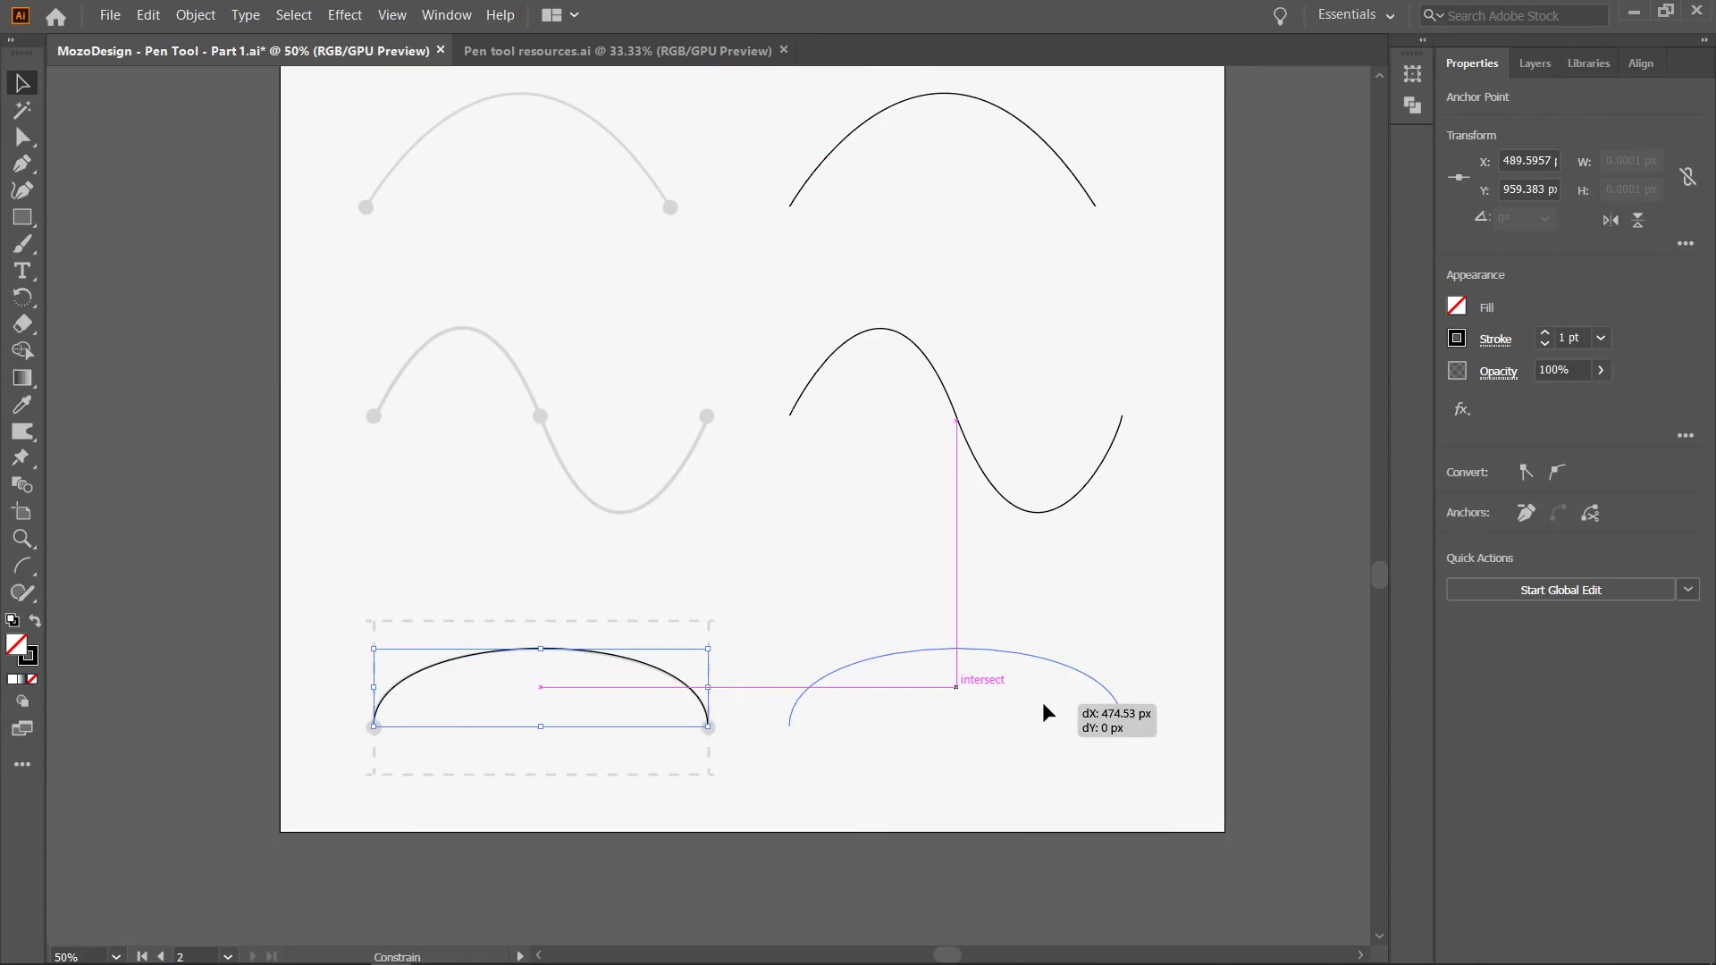
pyautogui.moveTo(625, 665); pyautogui.dragTo(1041, 705)
pyautogui.scroll(-1, 790, 512)
pyautogui.scroll(-2, 790, 511)
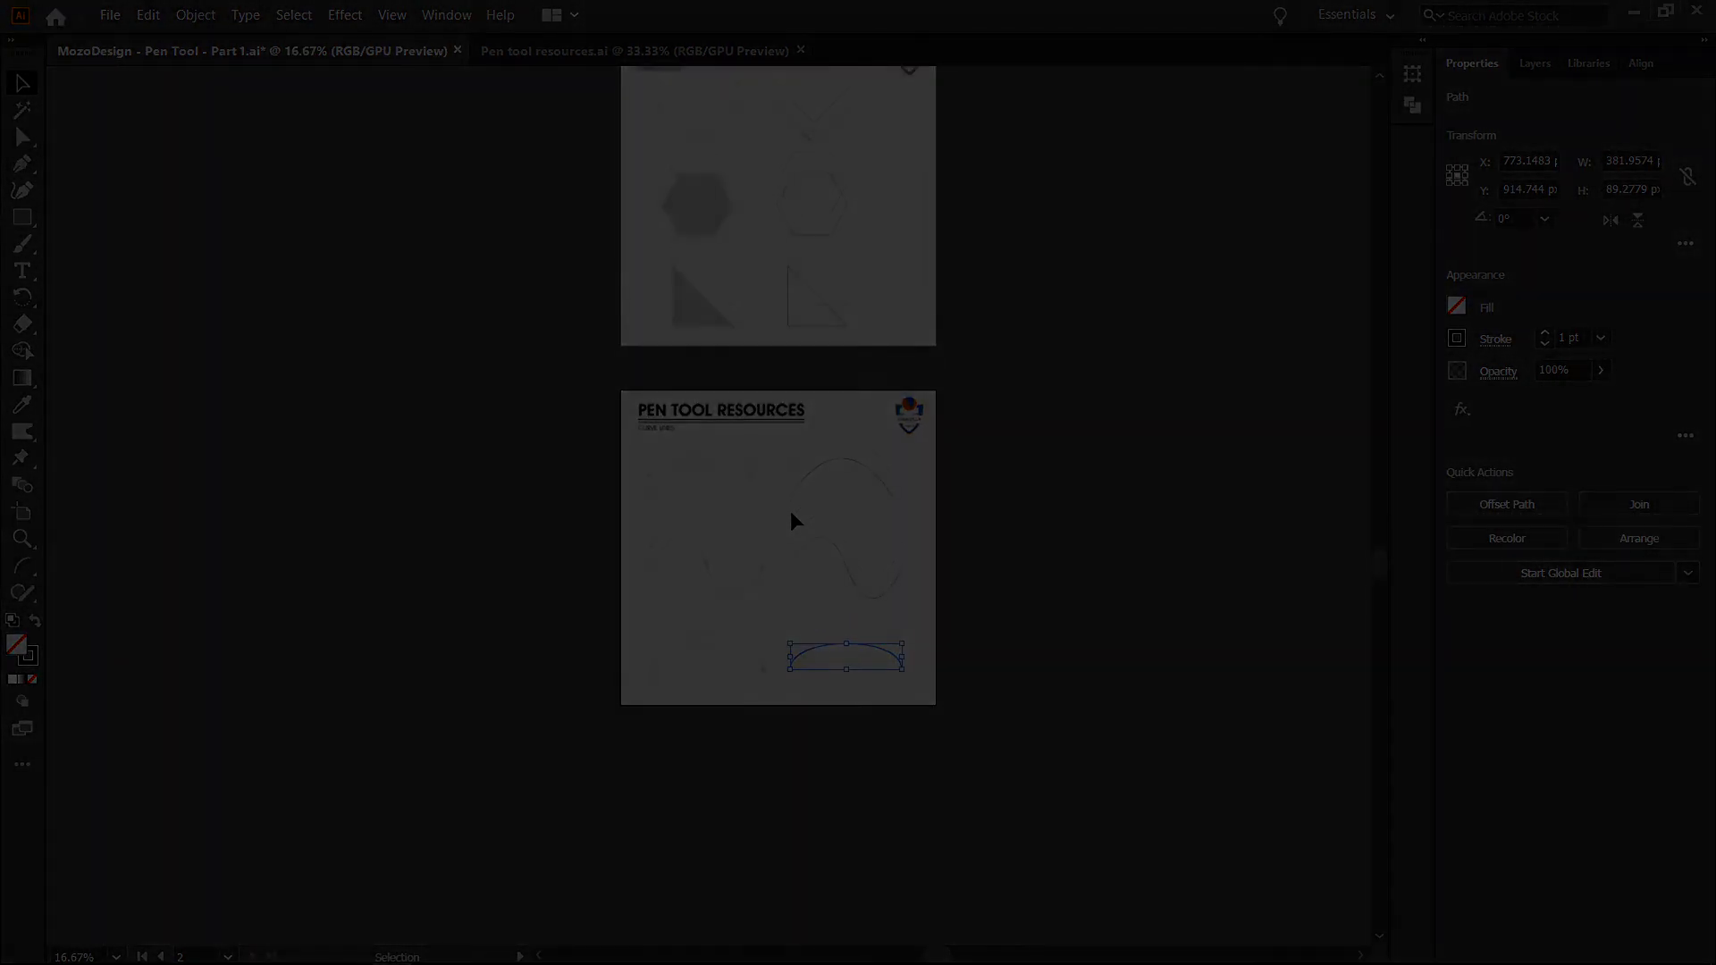